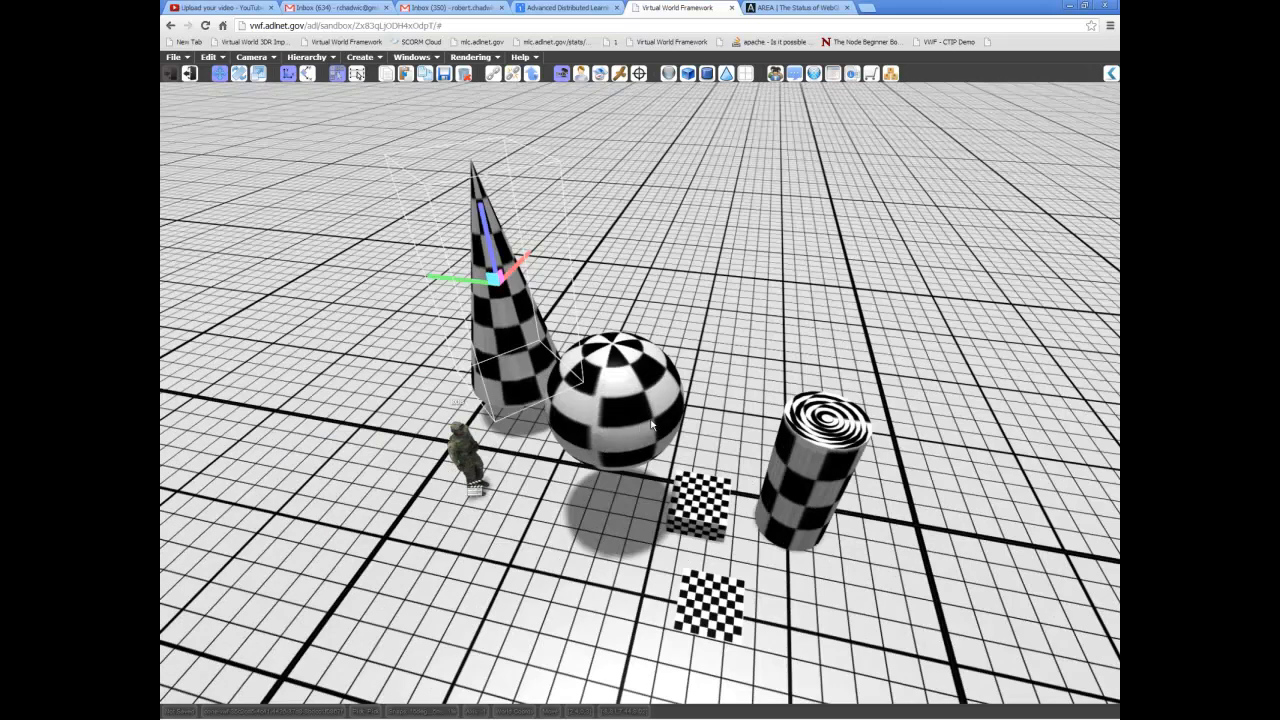
Select the checkered sphere and open its object properties down to the sphere's primitive parameters.
middle_click_drag(843, 485, 872, 519)
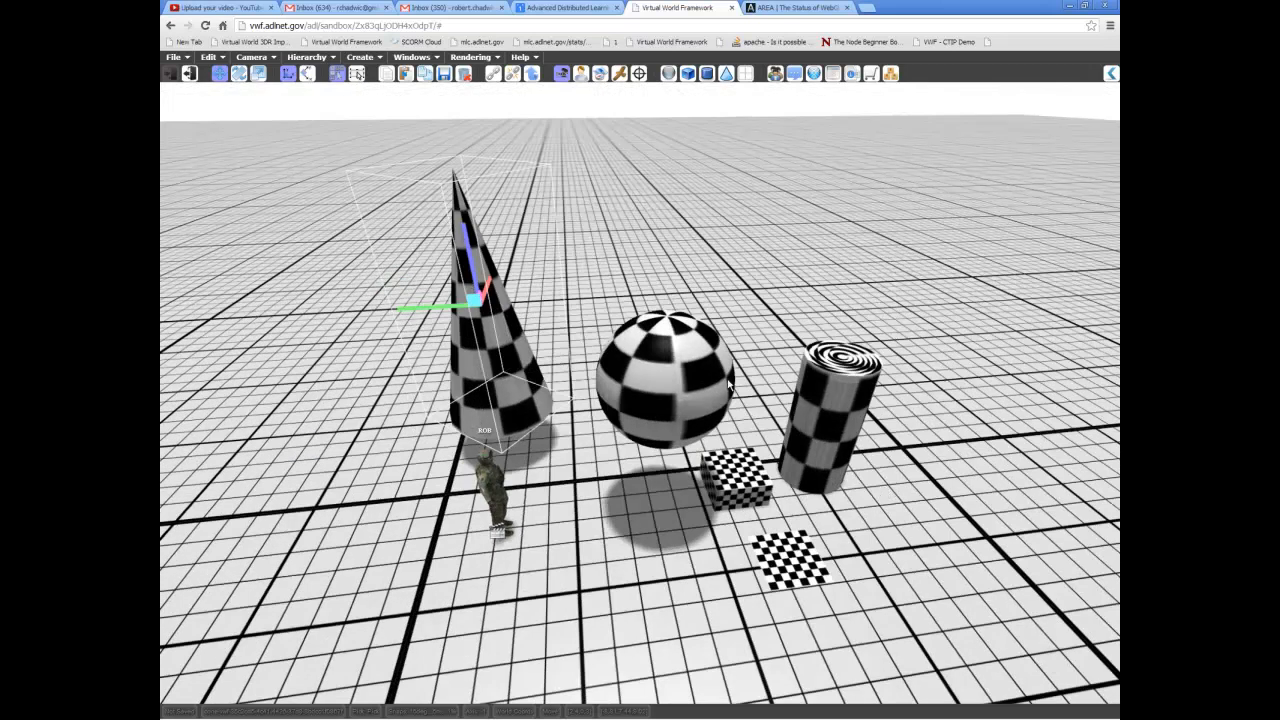
left_click(642, 374)
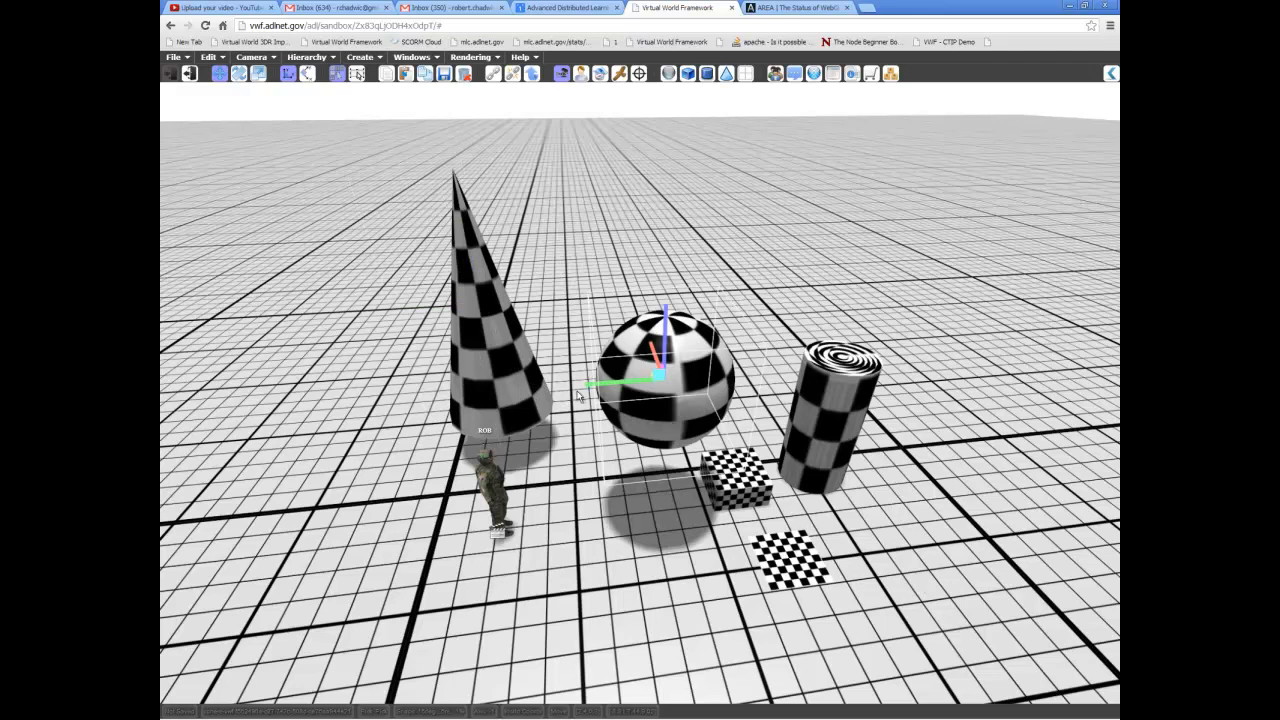
middle_click_drag(571, 393, 588, 435, "shift")
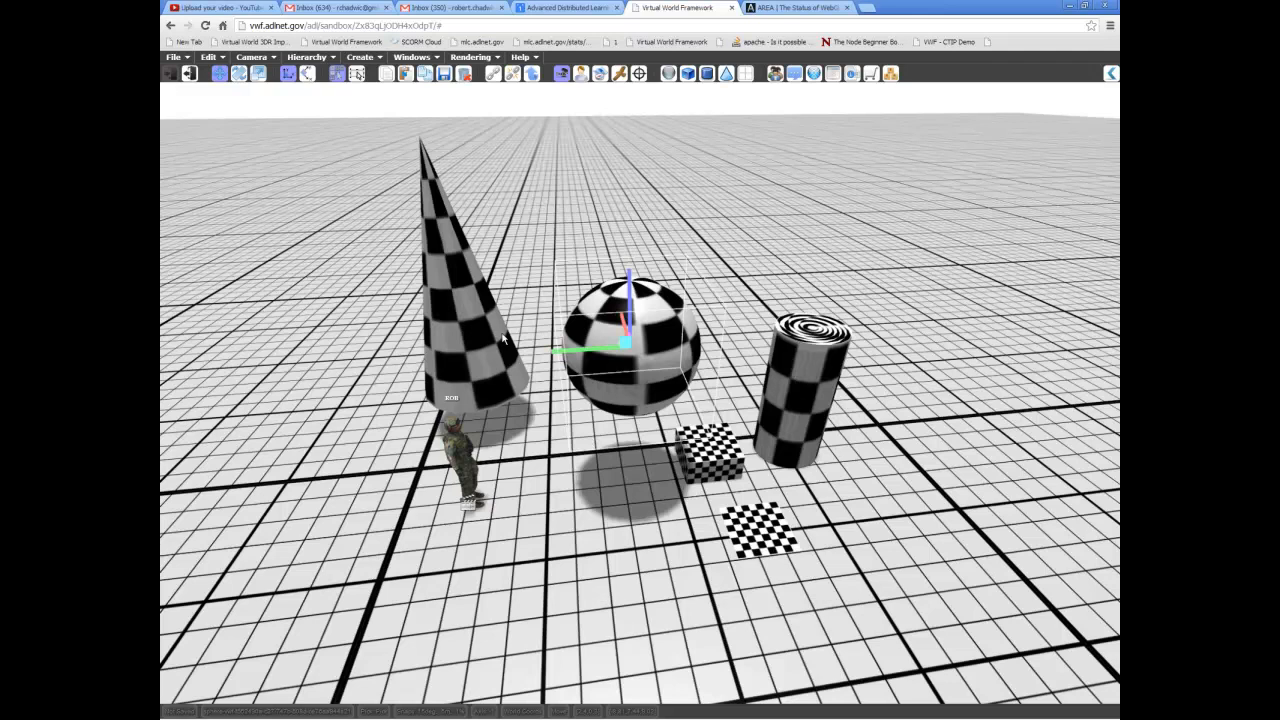
middle_click_drag(660, 344, 854, 211)
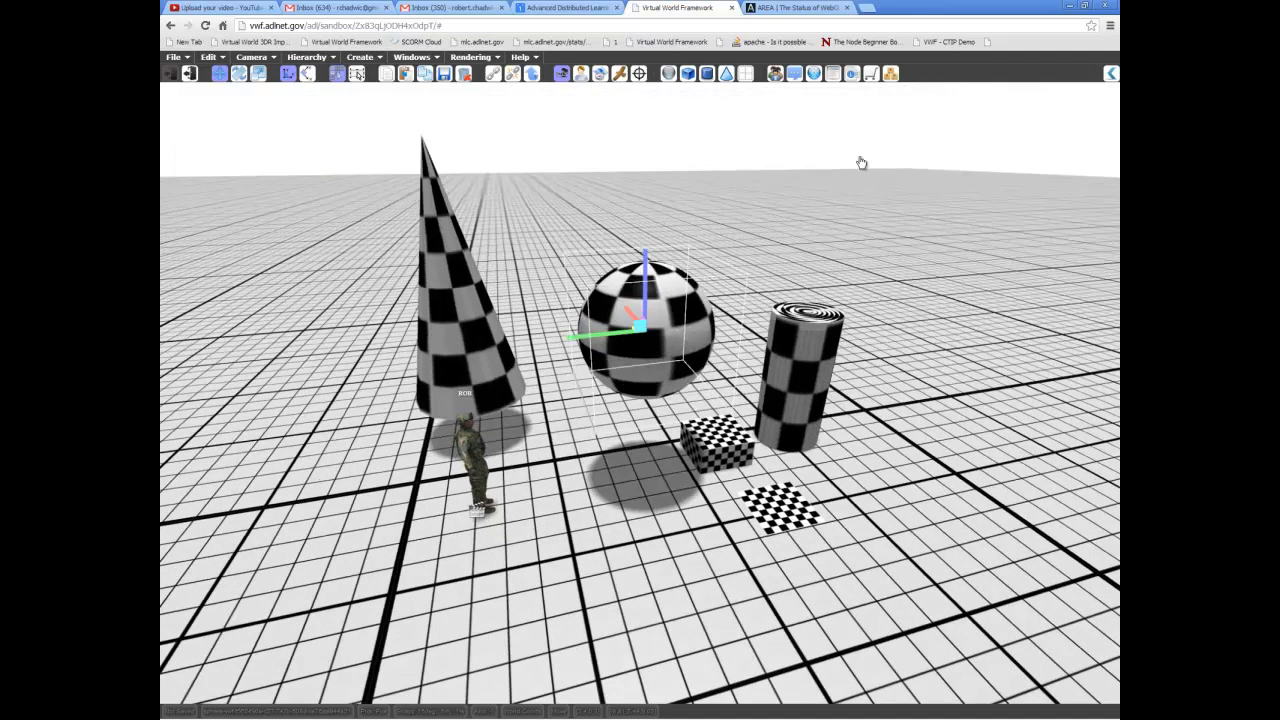
left_click(854, 76)
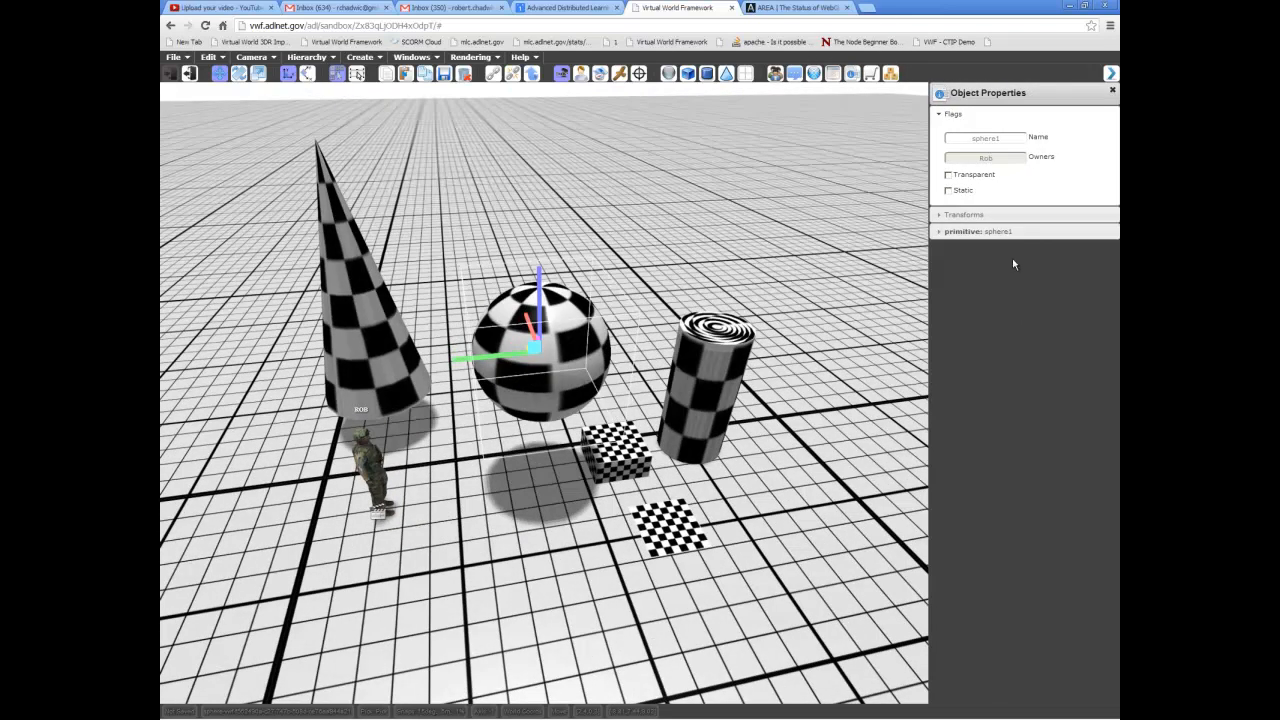
left_click(1010, 214)
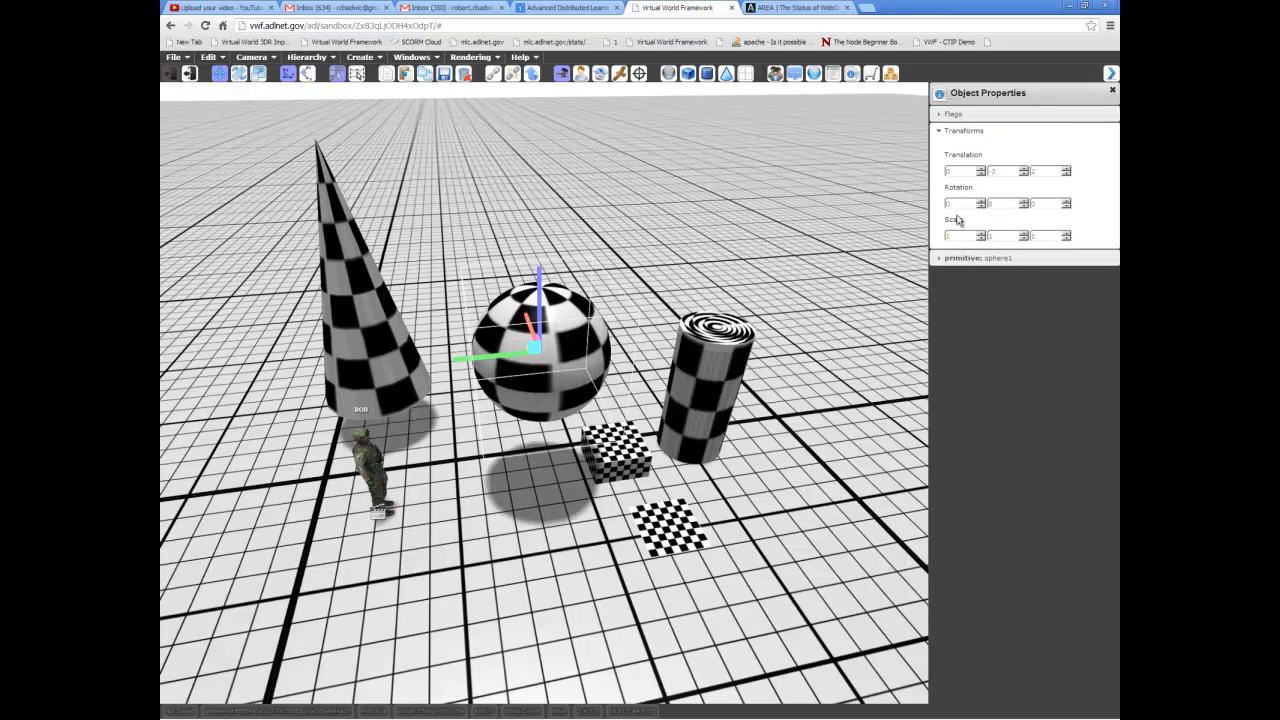
left_click(1000, 257)
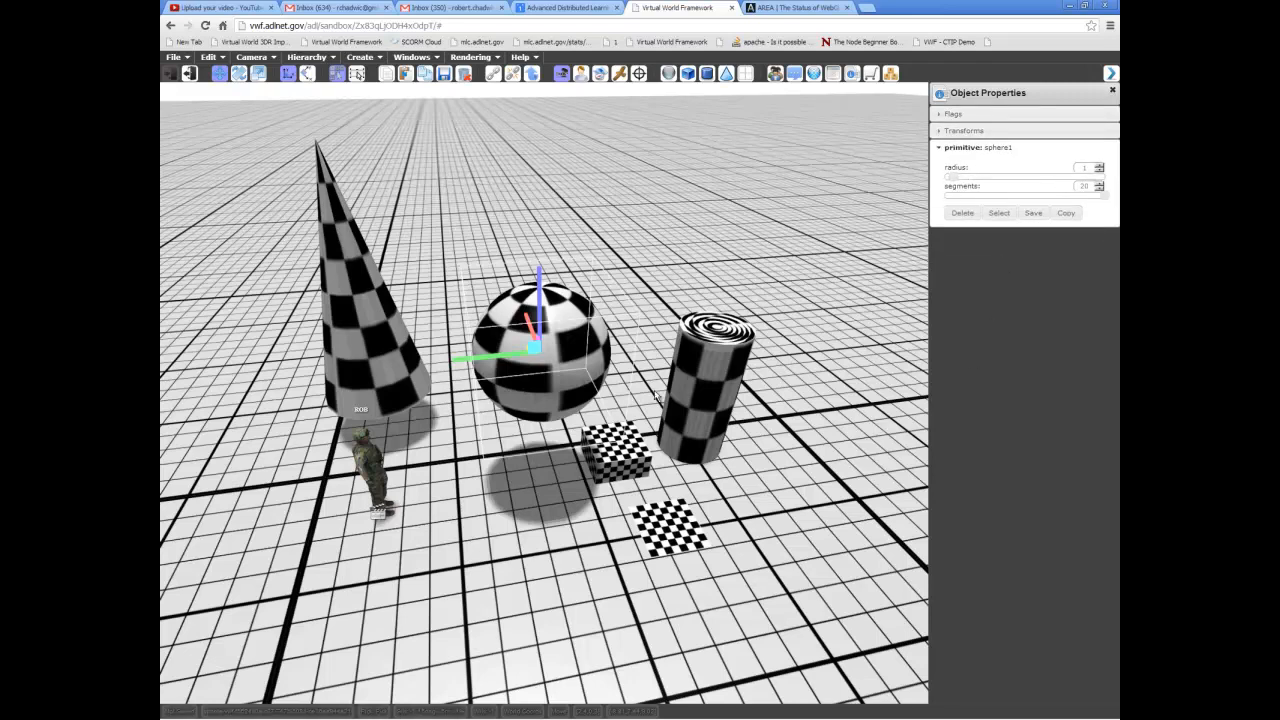
Set the sphere's radius to 1.2 and try out its segments setting.
scroll(535, 408, "up", 3)
mouse_move(957, 181)
left_mouse_down()
mouse_move(972, 182)
mouse_move(956, 180)
left_mouse_up()
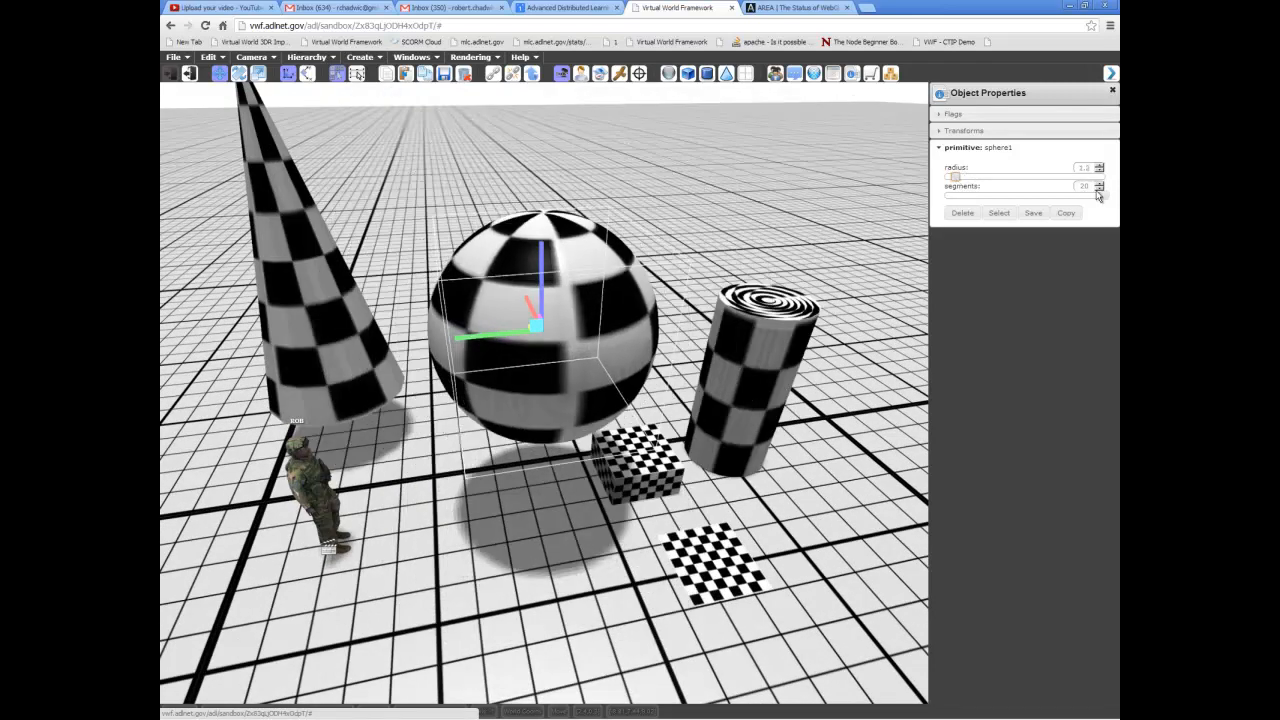
mouse_move(1104, 196)
left_mouse_down()
mouse_move(946, 199)
mouse_move(1106, 201)
left_mouse_up()
mouse_move(588, 330)
middle_mouse_down()
mouse_move(552, 366)
mouse_move(572, 360)
mouse_move(568, 321)
middle_mouse_up()
scroll(572, 359, "down", 3)
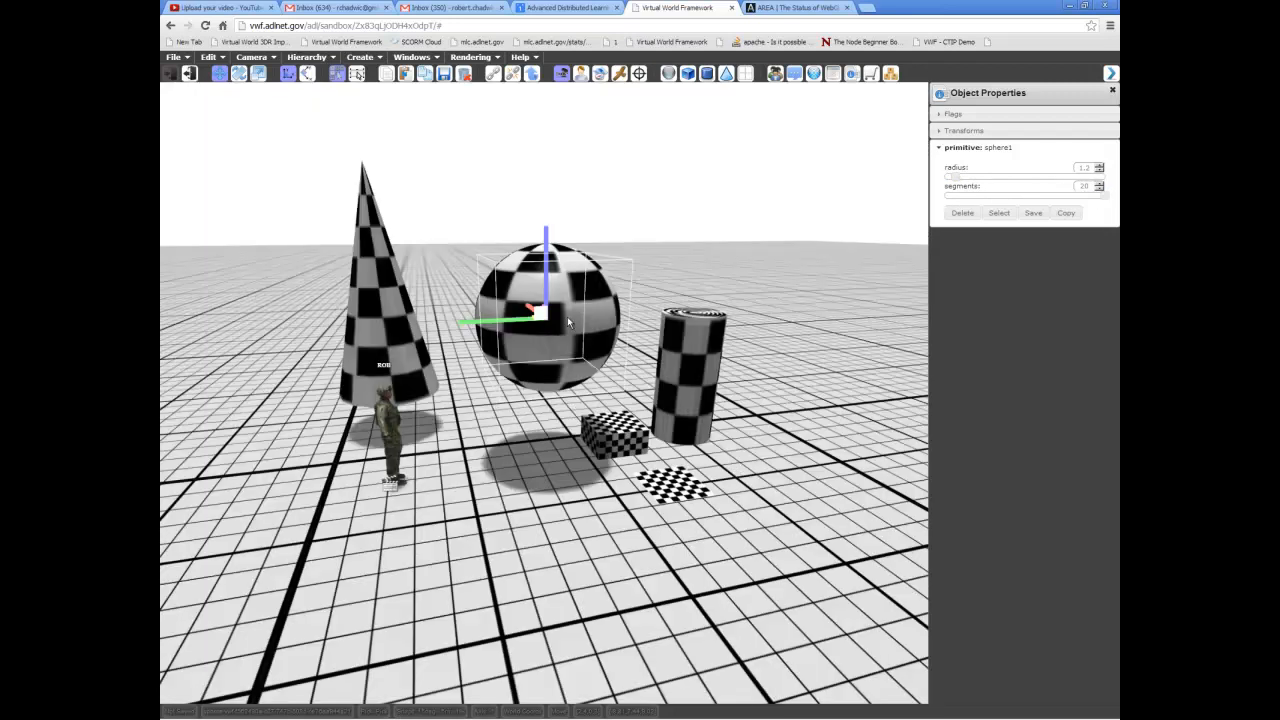
Select the sphere and move it along its red axis, clear of the cylinder and box.
middle_click_drag(732, 472, 709, 385)
left_click(709, 385)
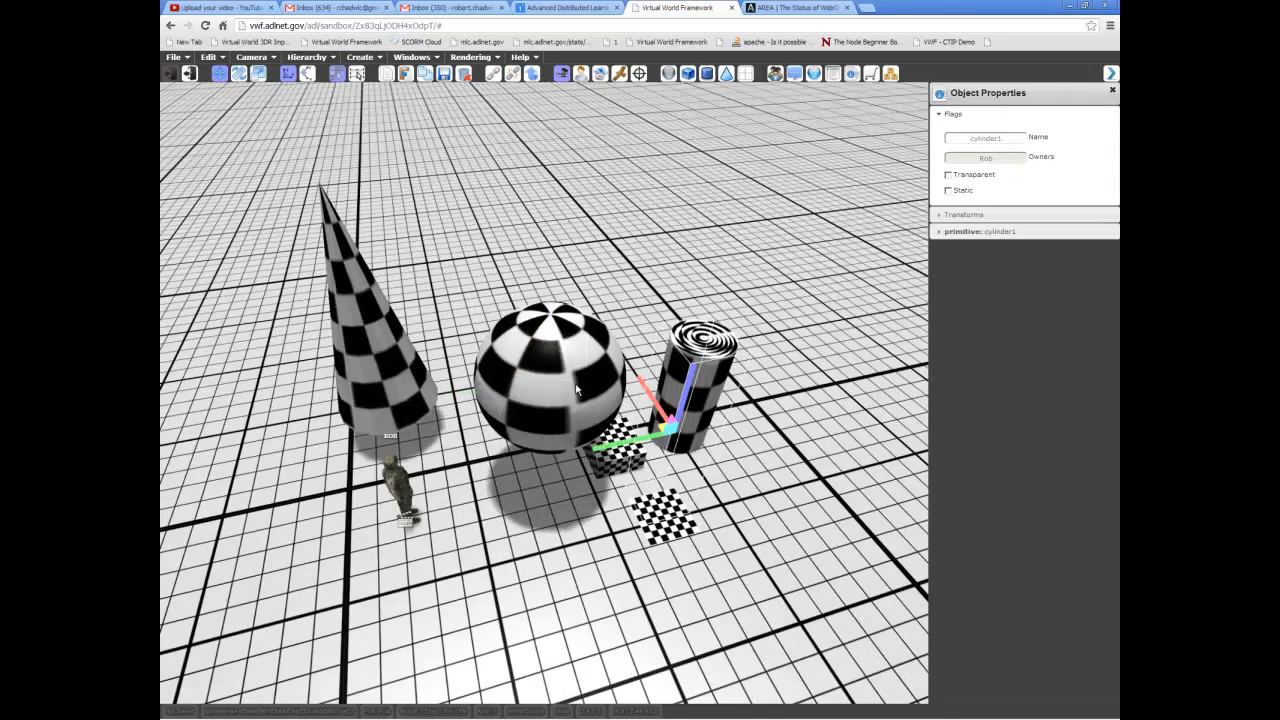
left_click(577, 389)
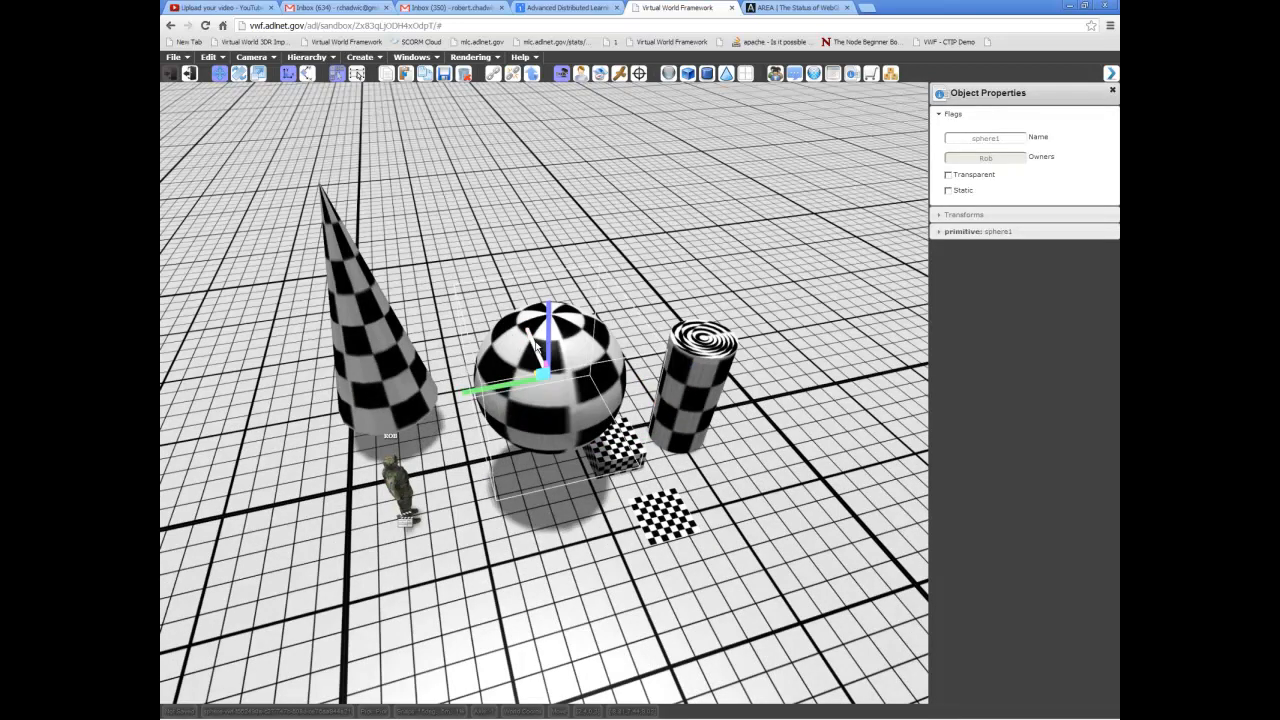
left_click_drag(535, 345, 588, 418)
middle_click_drag(588, 418, 577, 270, "shift")
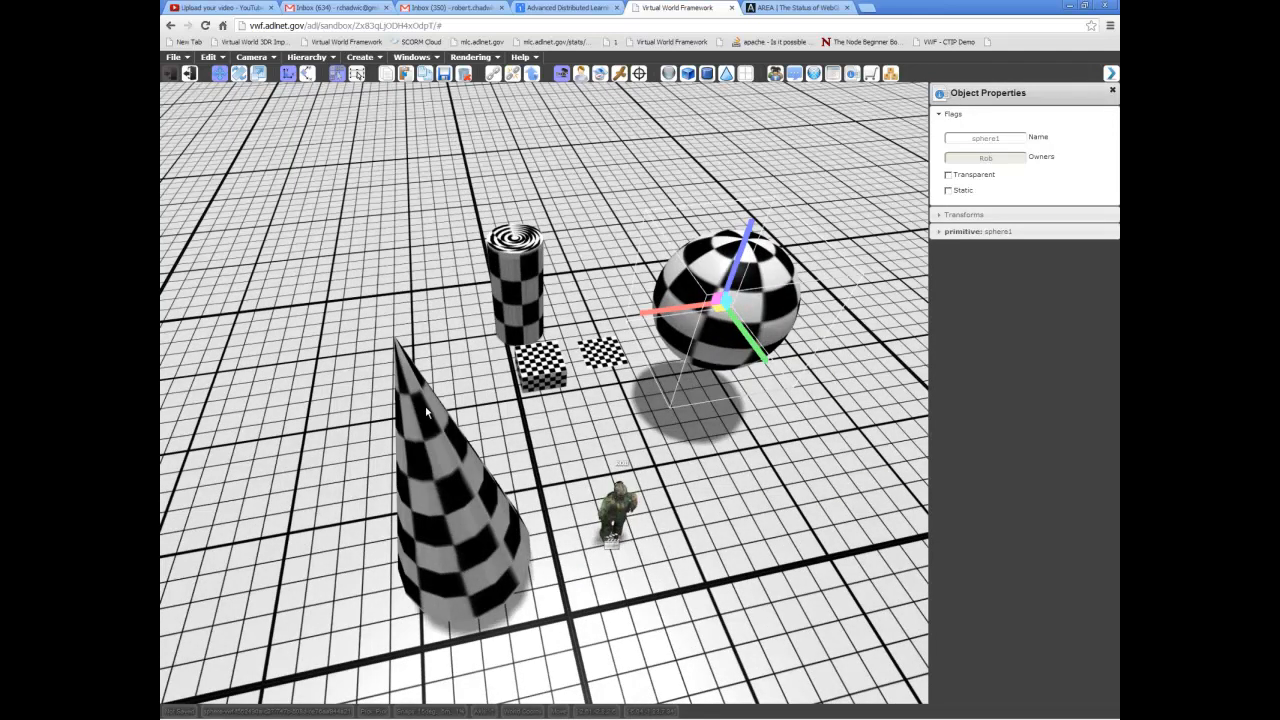
Select the cylinder, the cone and the sphere in turn to compare the primitives in the scene.
middle_click_drag(595, 470, 689, 455)
left_click(478, 287)
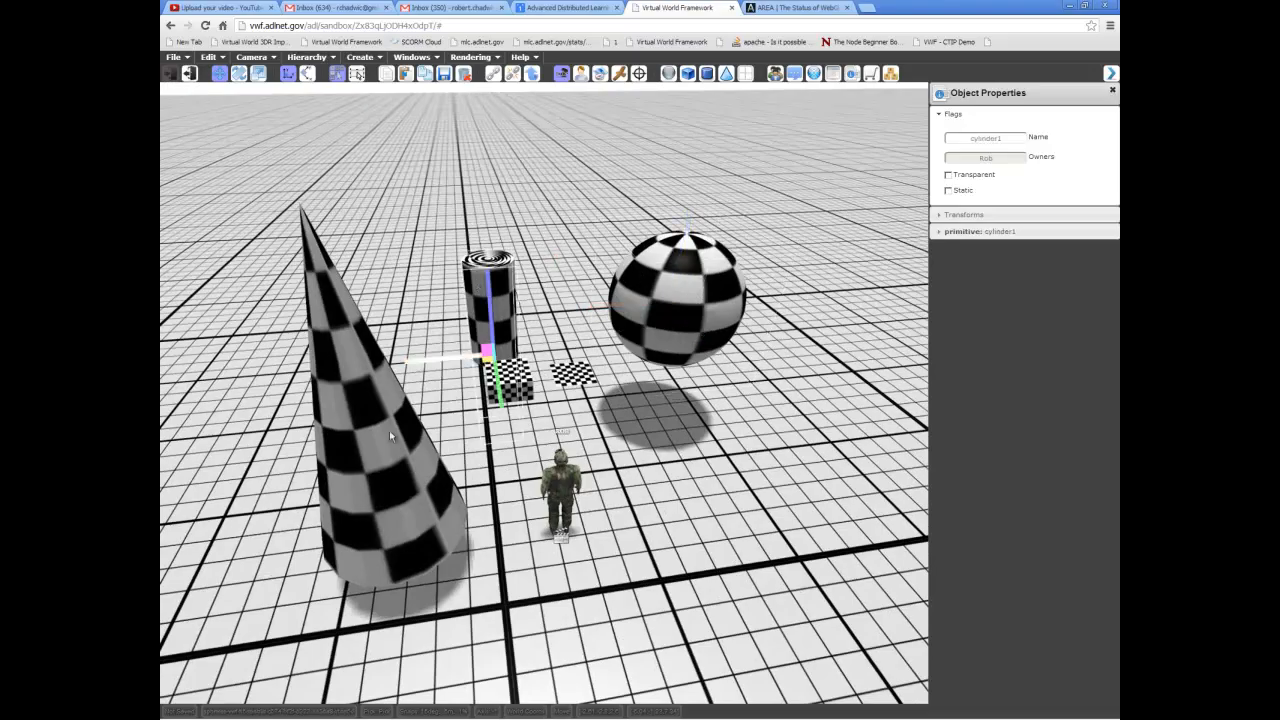
left_click(380, 482)
left_click(680, 300)
middle_click_drag(680, 300, 679, 428)
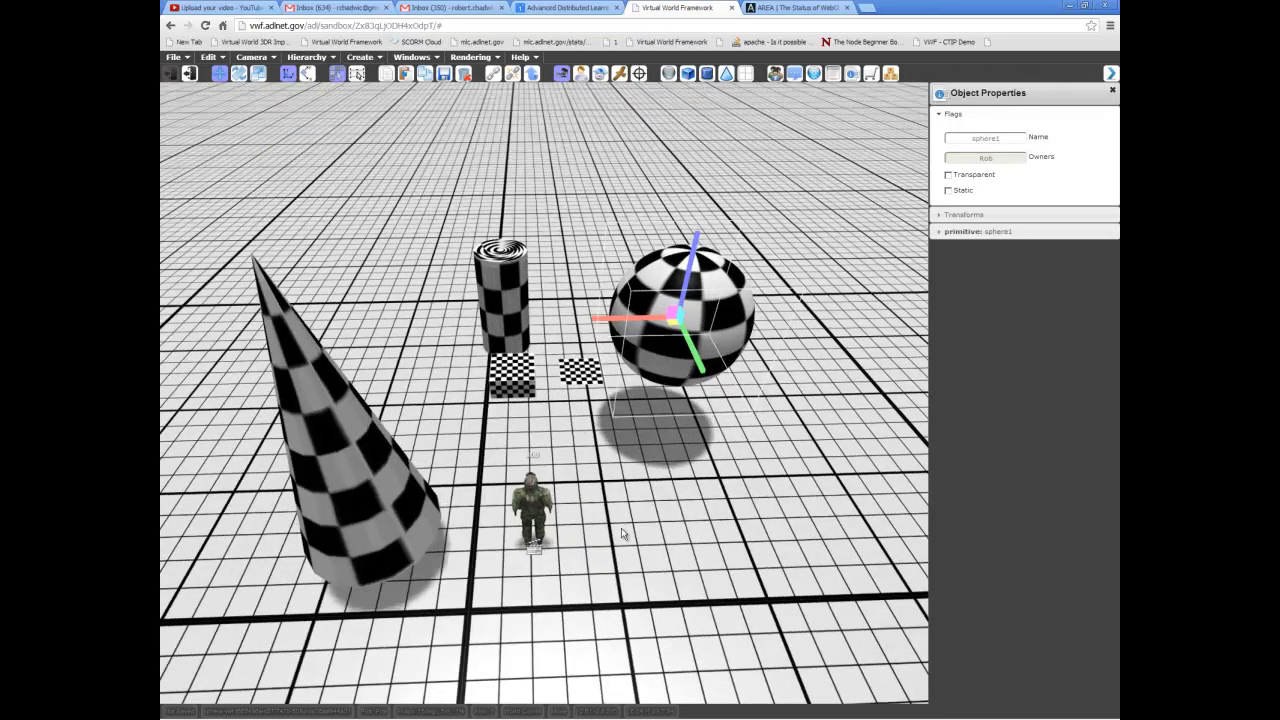
middle_click_drag(575, 591, 677, 573)
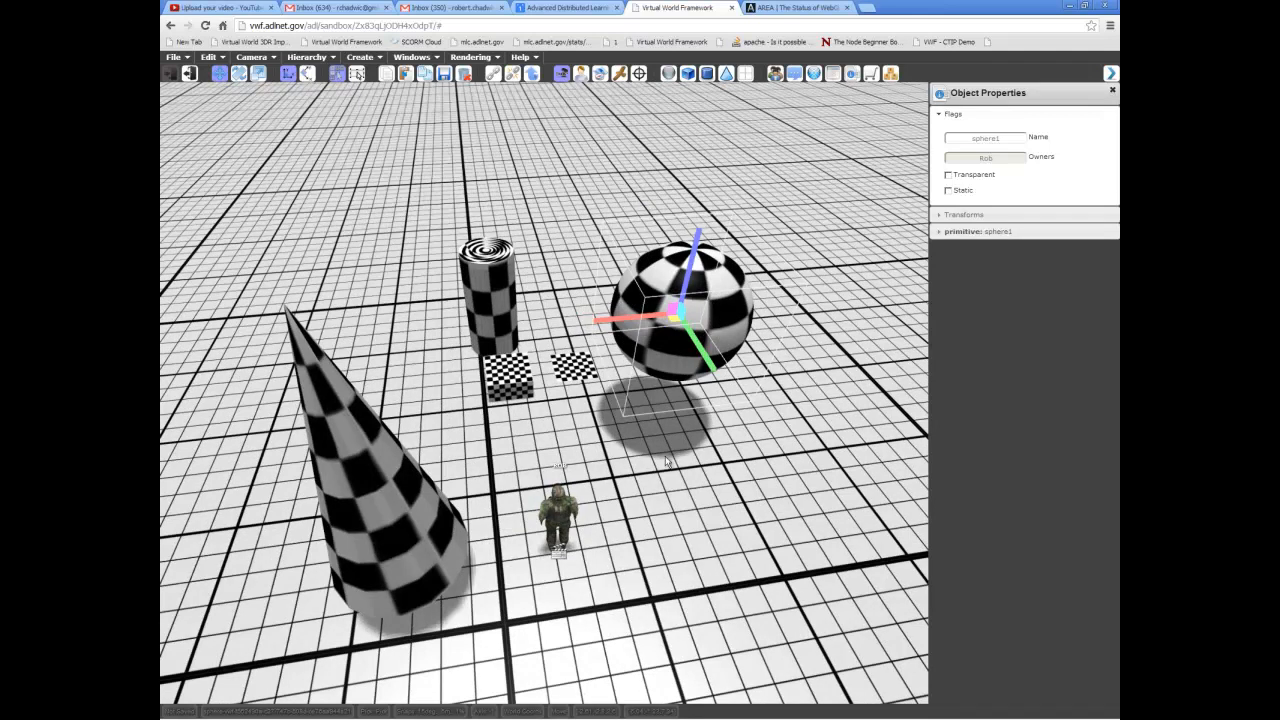
middle_click_drag(688, 565, 327, 280)
Clear the selection and try to add a Bend modifier with no object selected.
left_click(368, 58)
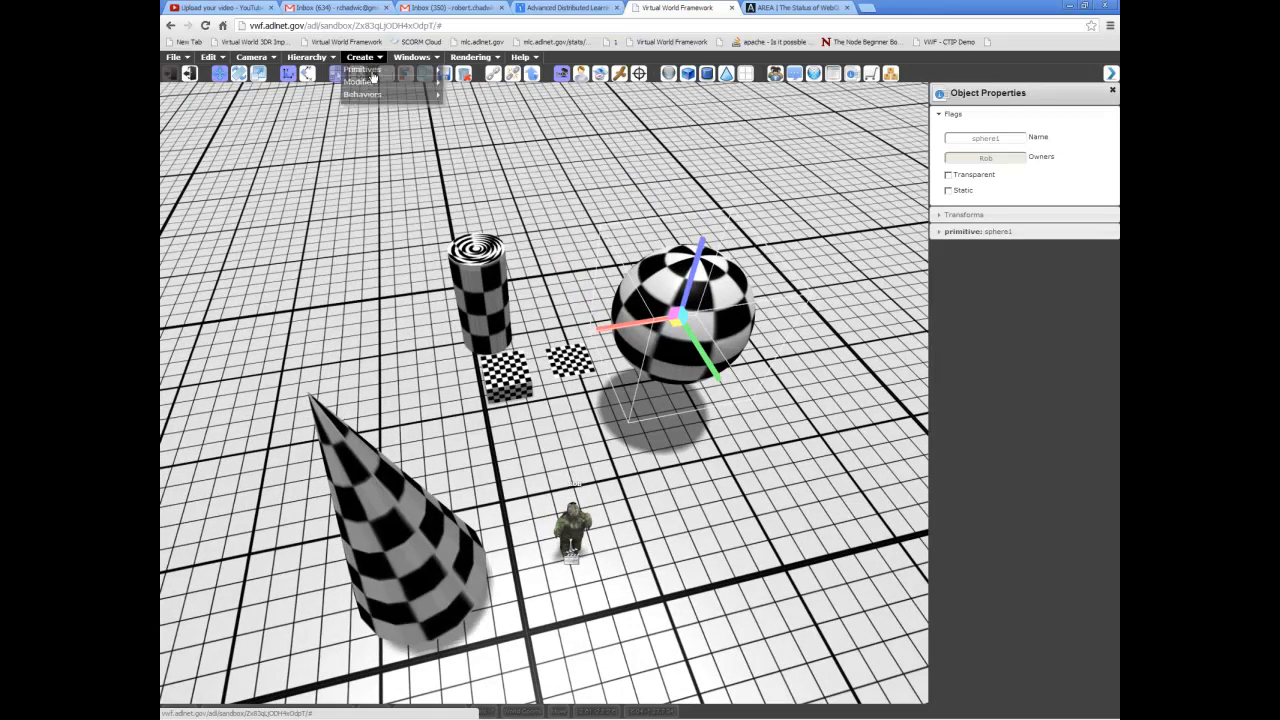
mouse_move(372, 84)
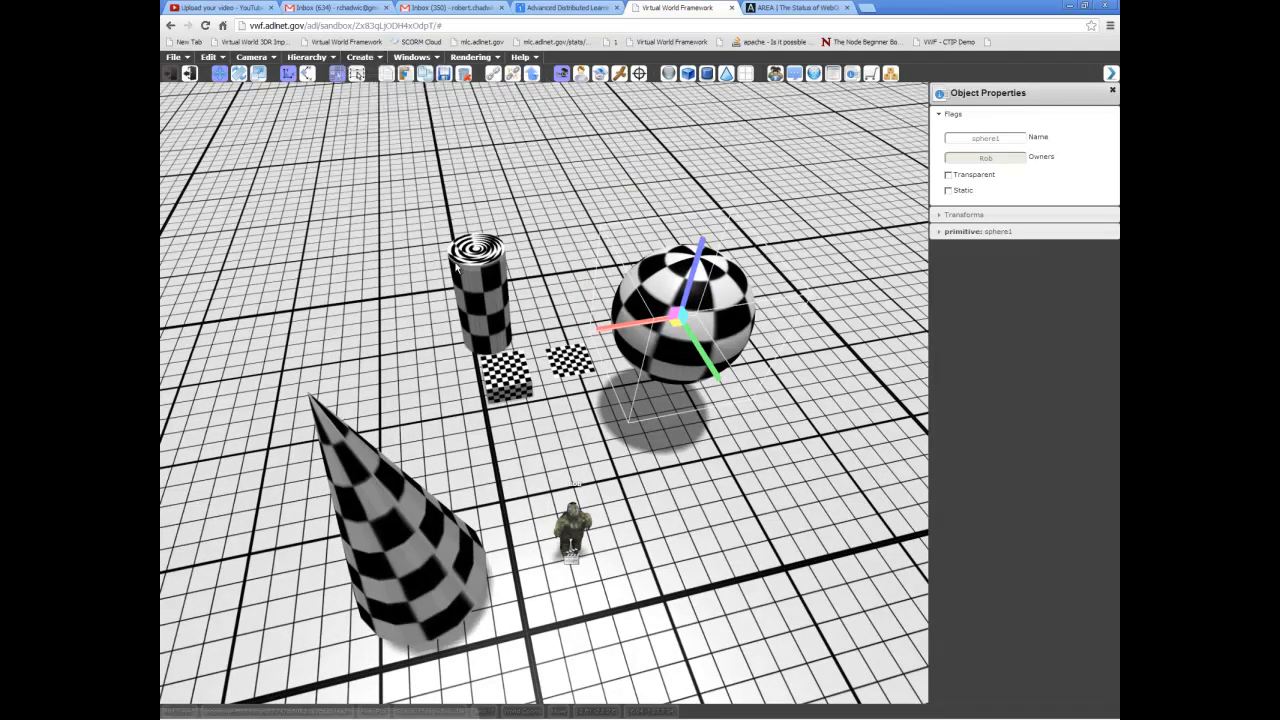
middle_click_drag(740, 527, 733, 515, "shift")
left_click(718, 528)
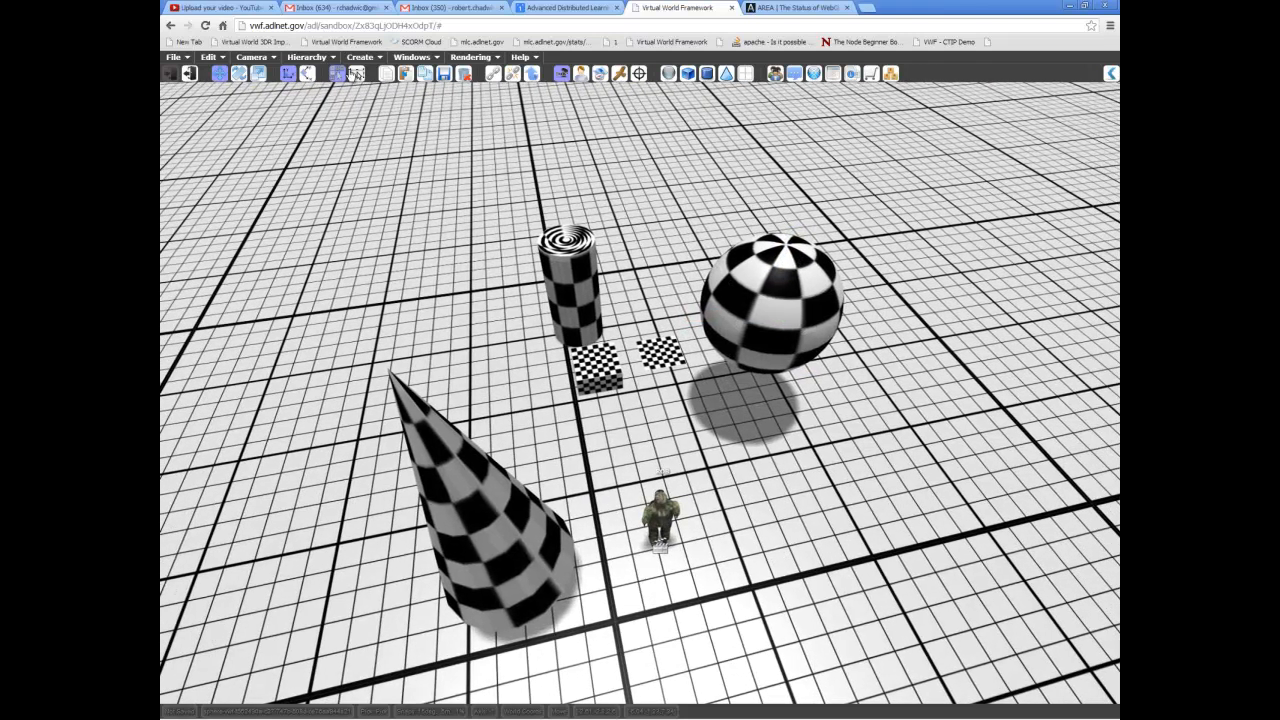
left_click(360, 57)
mouse_move(372, 82)
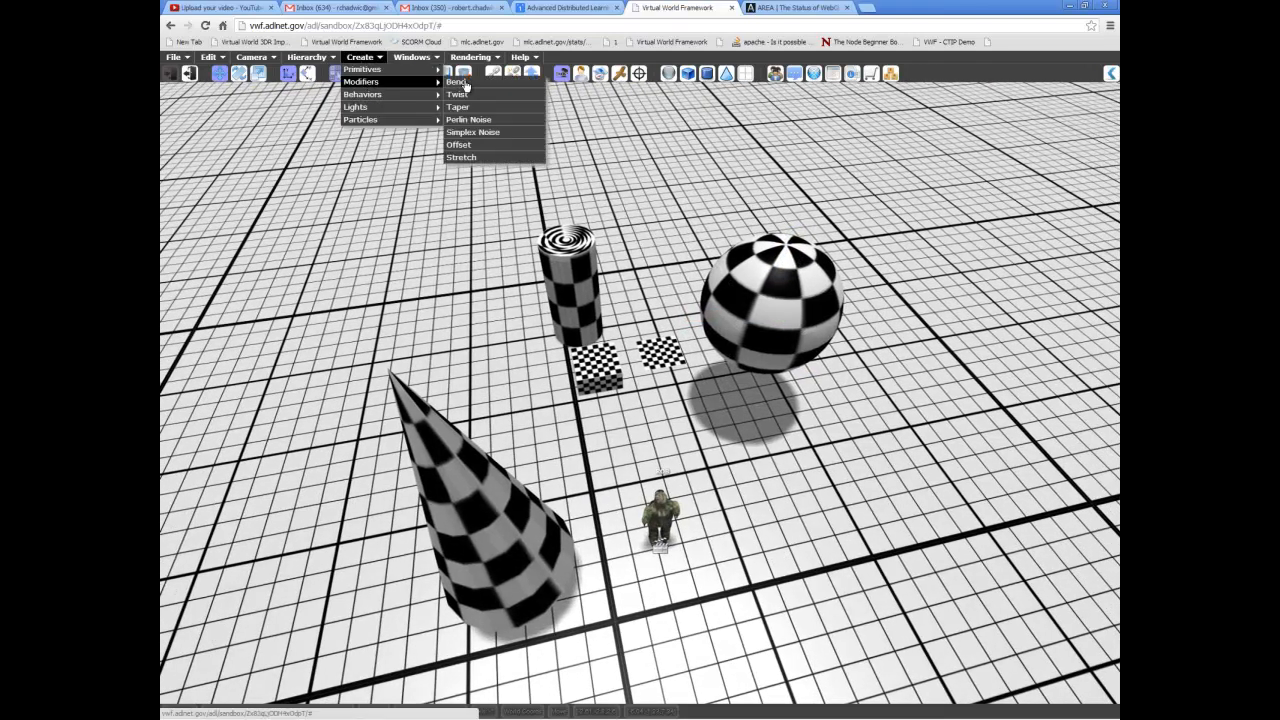
left_click(460, 82)
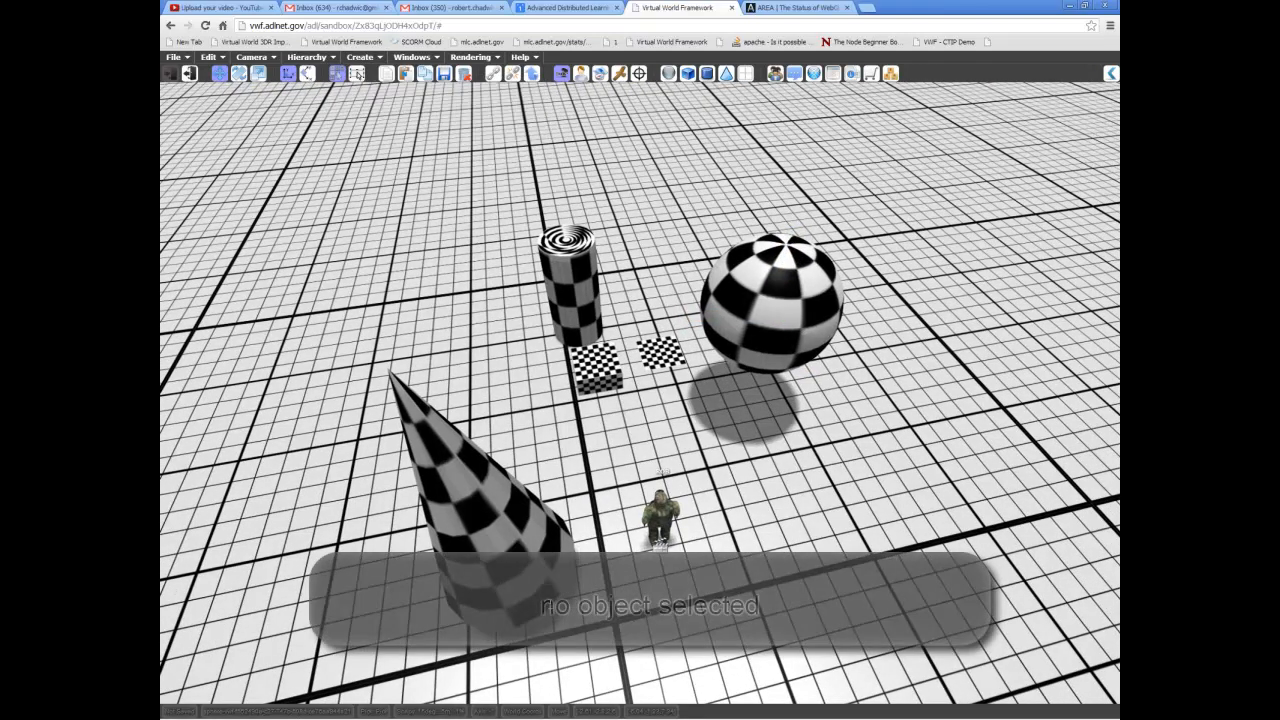
Select the small checkered box, move it away from the other shapes past the cone, and raise it above the floor.
middle_click_drag(900, 378, 603, 394)
left_click(797, 400)
left_click(606, 405)
left_click_drag(584, 370, 1068, 274)
middle_click_drag(1068, 274, 780, 270)
left_click_drag(783, 266, 857, 299)
middle_click_drag(857, 299, 687, 187)
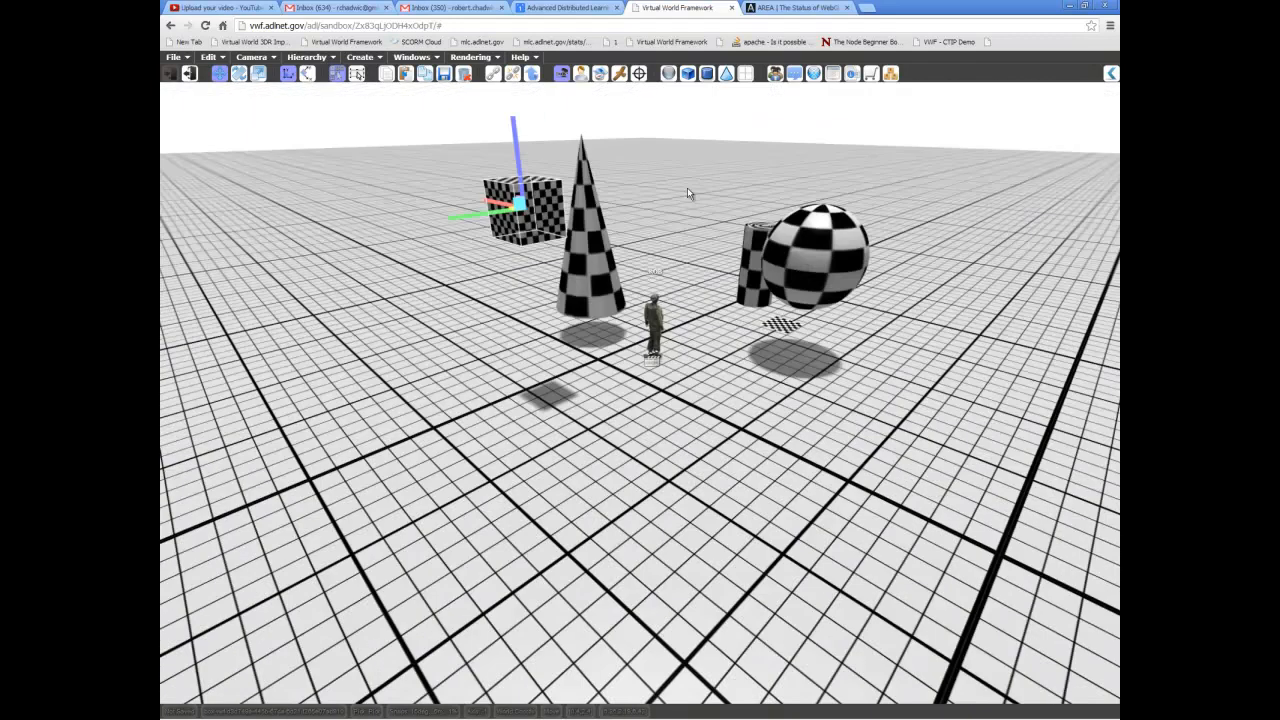
Focus on the box and set its height to 6.38 and its height segments to 10 in its primitive properties.
left_click(641, 78)
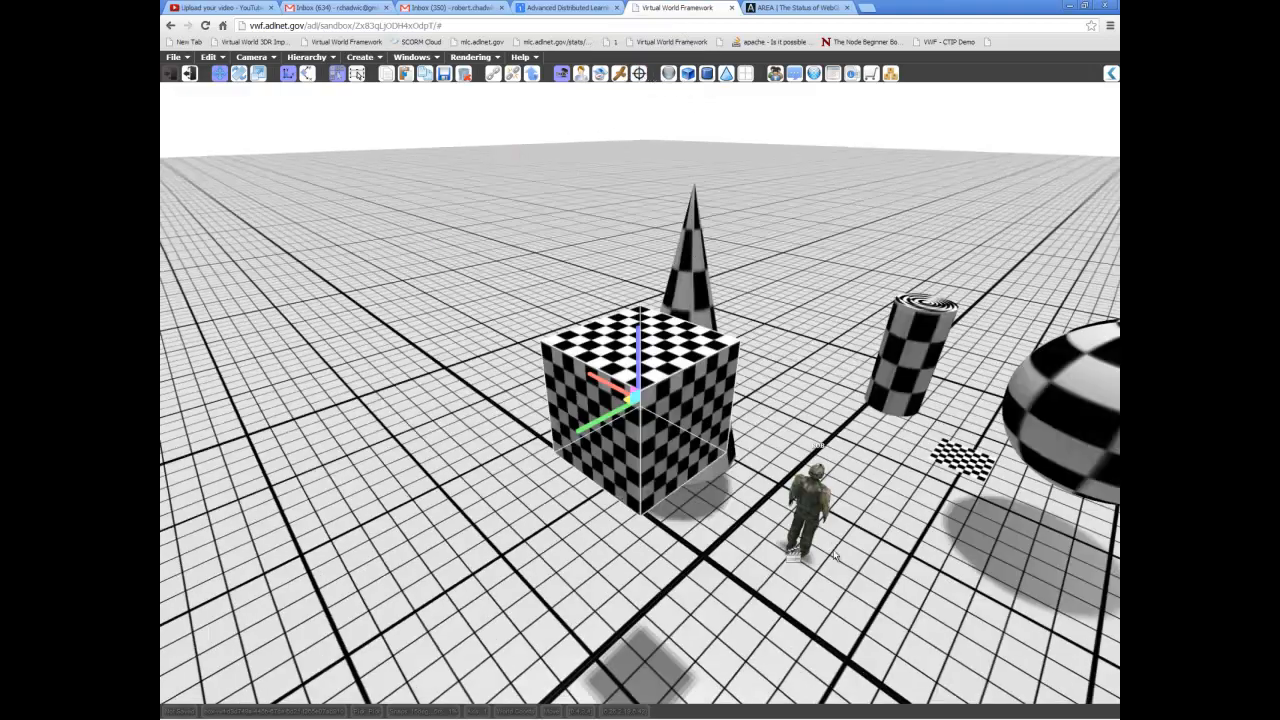
middle_click_drag(818, 553, 728, 515)
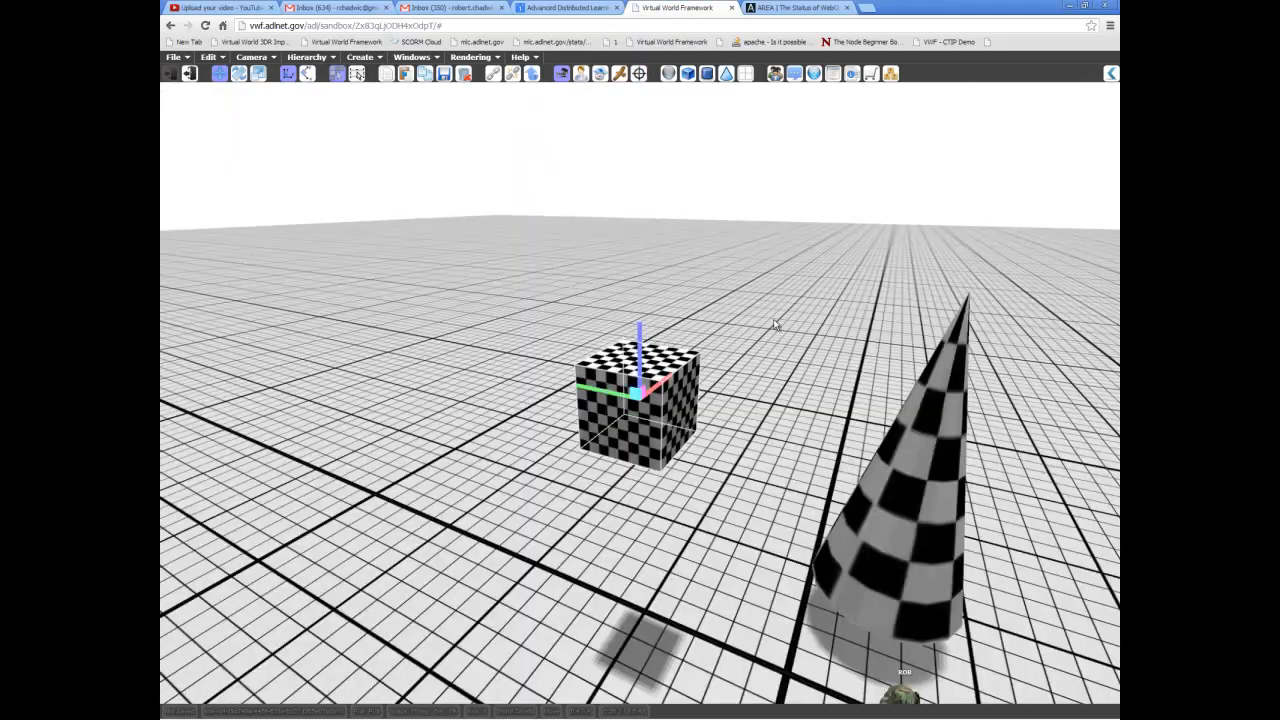
left_click(851, 73)
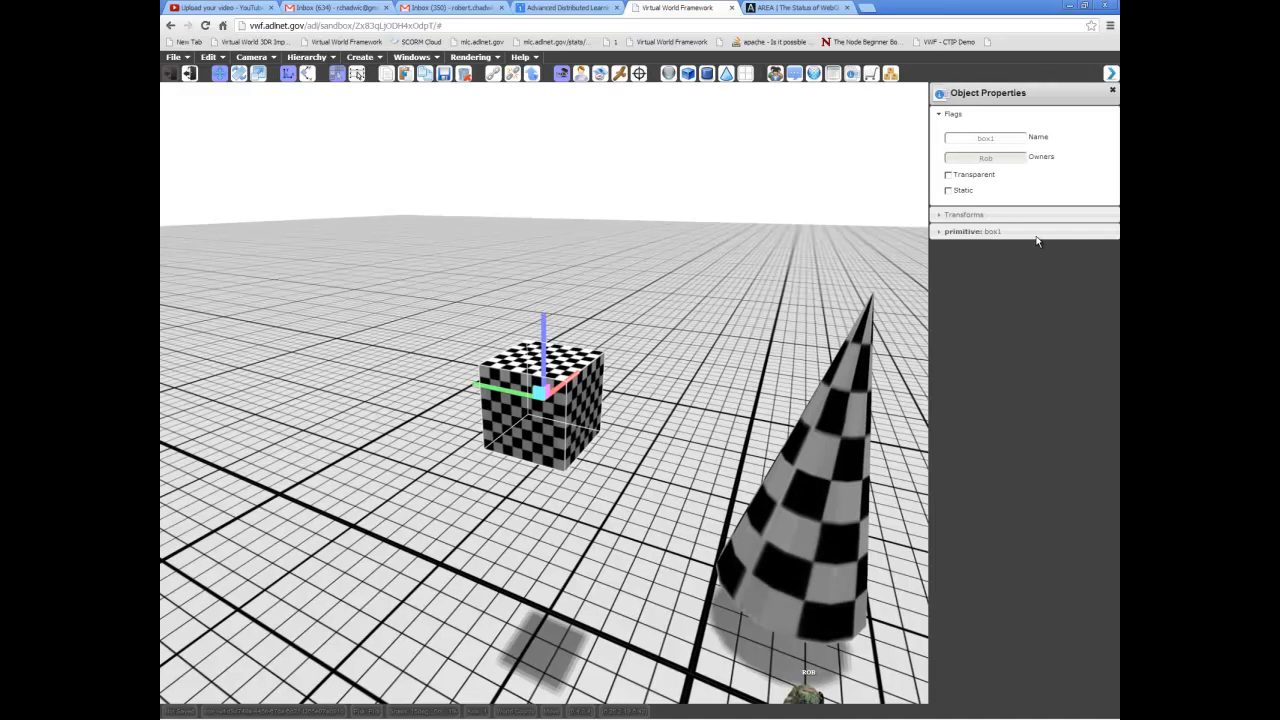
left_click(1037, 240)
left_click_drag(951, 176, 1060, 210)
mouse_move(748, 235)
middle_mouse_down()
mouse_move(848, 234)
mouse_move(753, 204)
mouse_move(728, 231)
middle_mouse_up()
Add a Bend modifier to the tall box and open the modifier's settings.
left_click(362, 58)
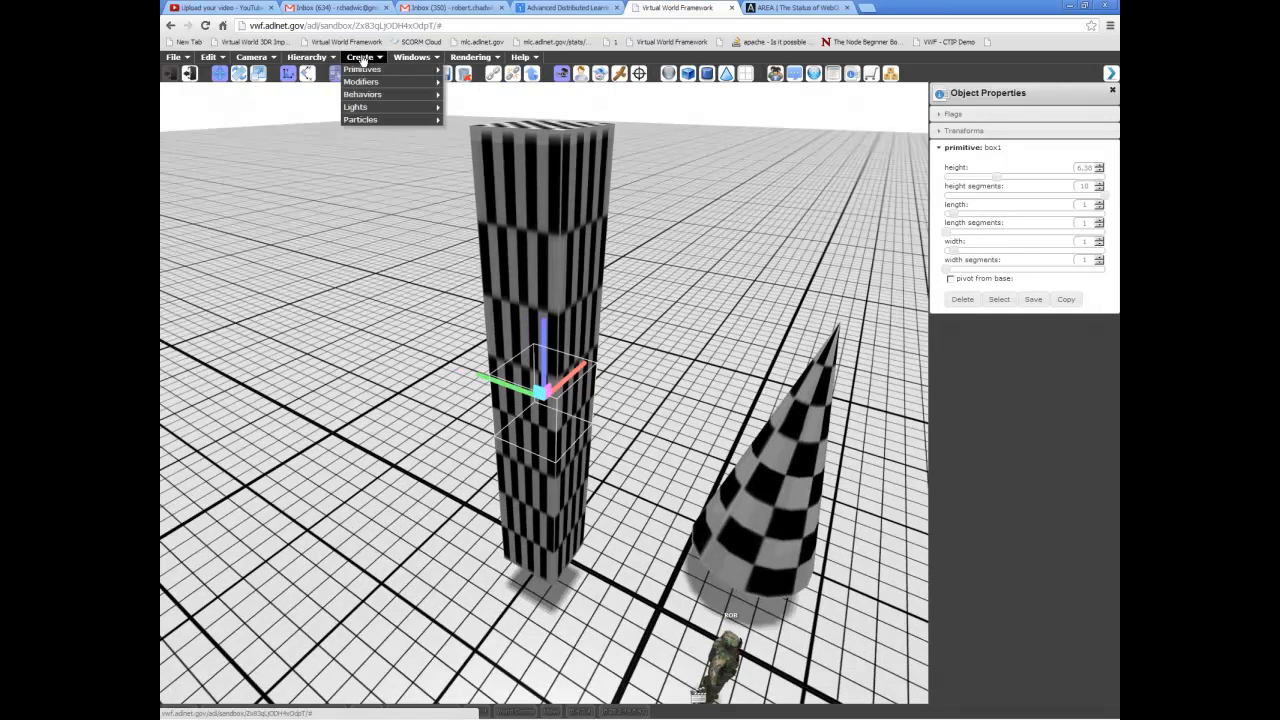
mouse_move(362, 83)
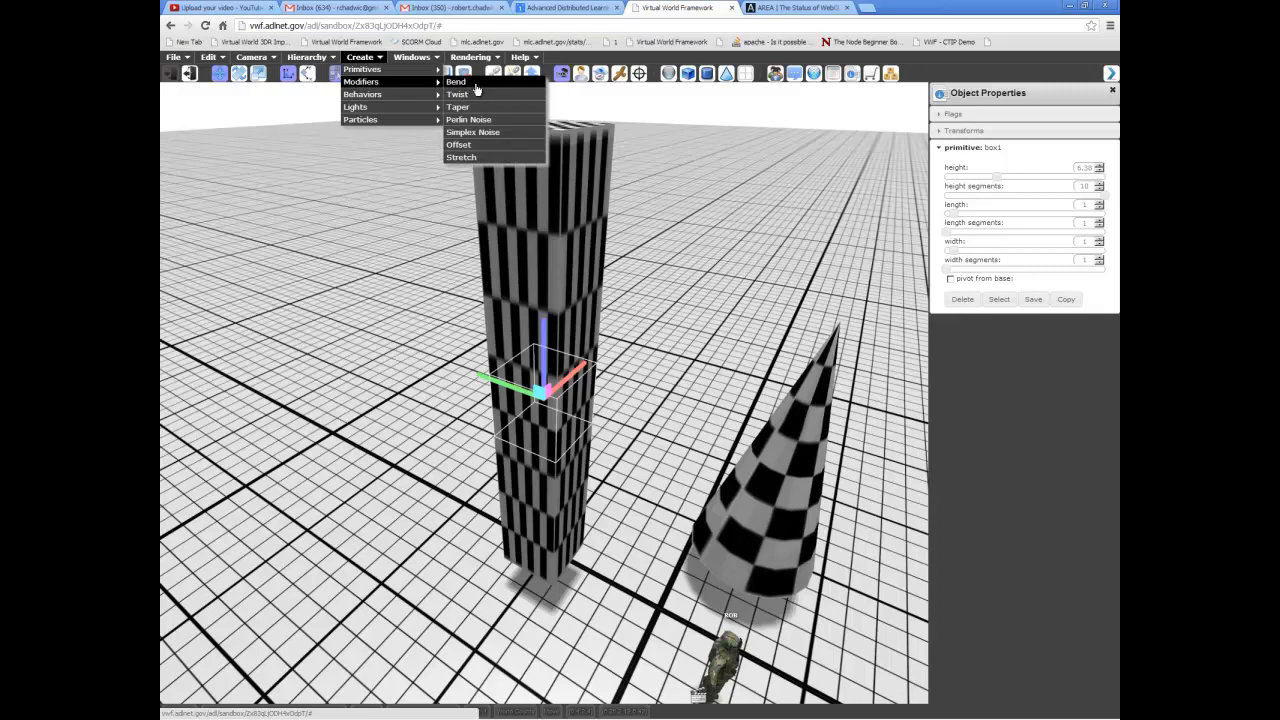
left_click(474, 84)
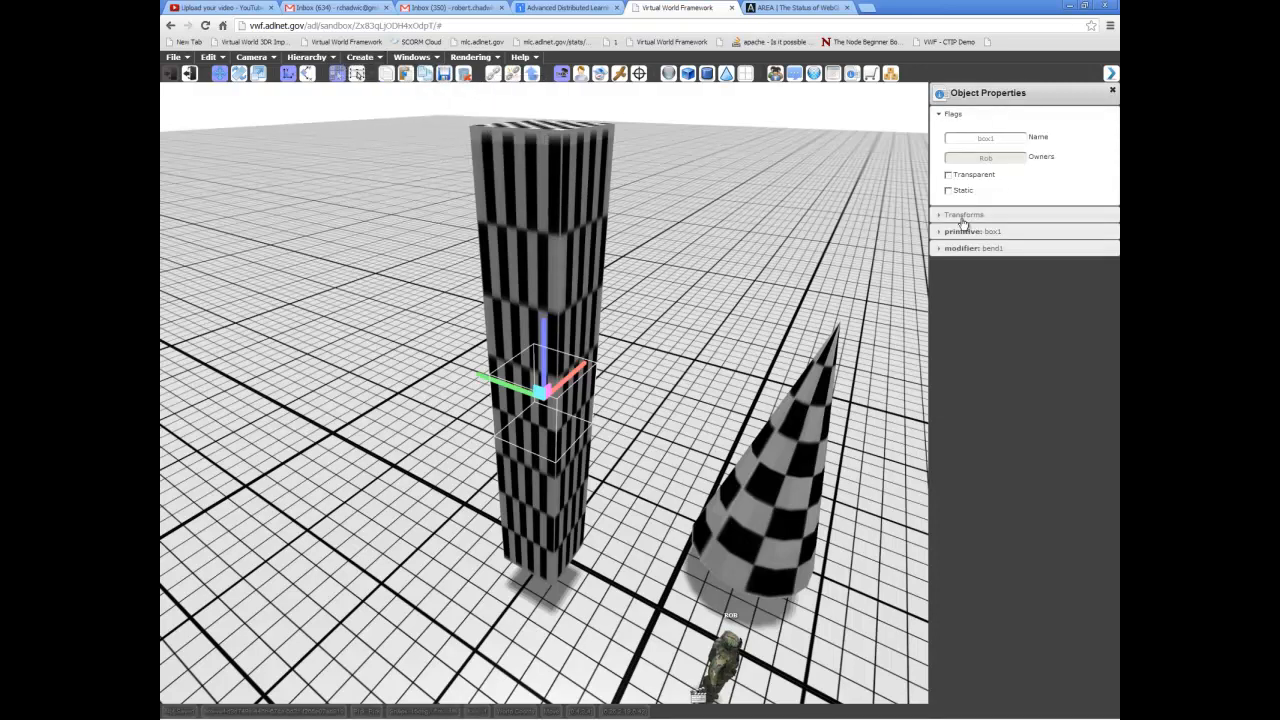
left_click(996, 234)
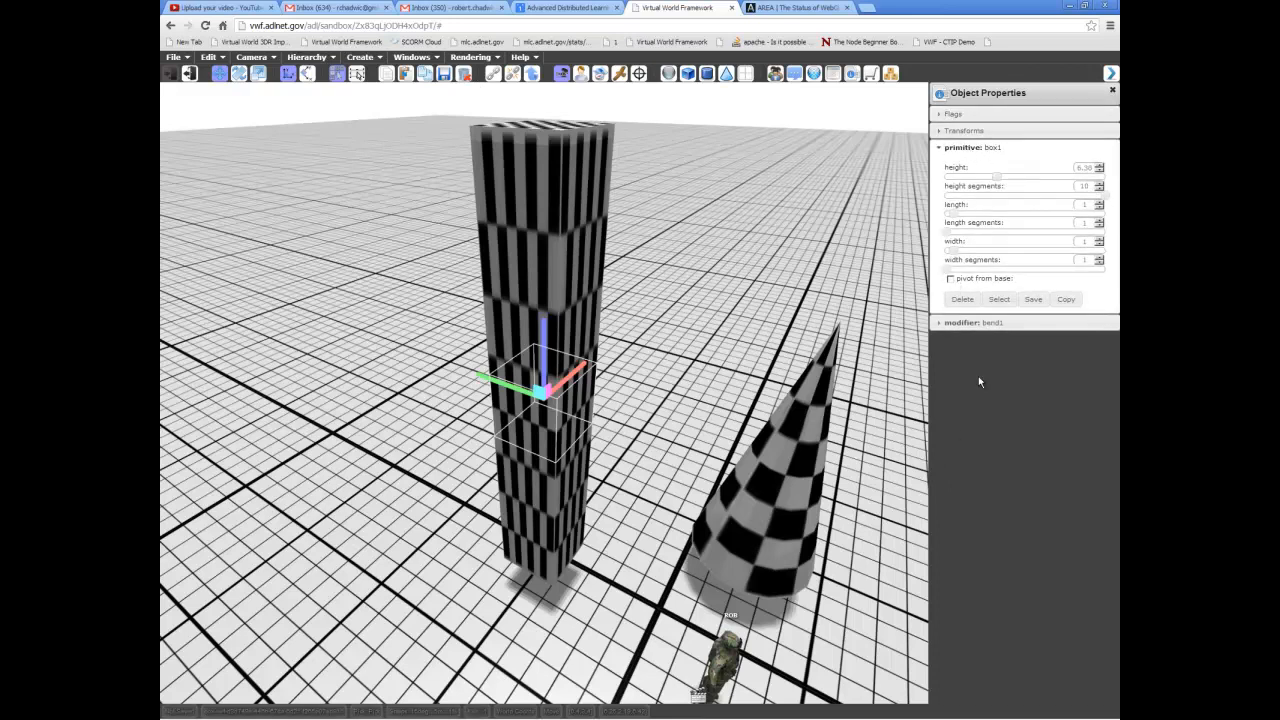
left_click(994, 322)
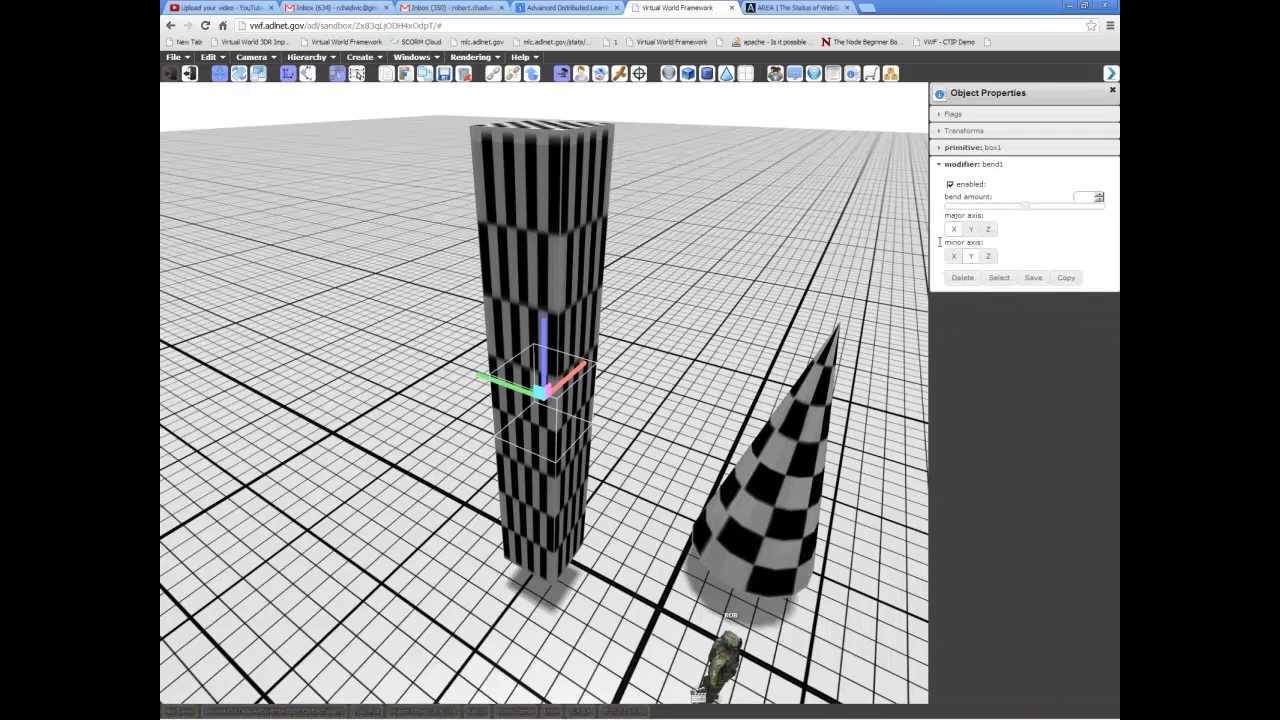
Set the Bend modifier's bend amount to 0.05 so the box curves into an arc.
middle_click_drag(660, 460, 710, 400)
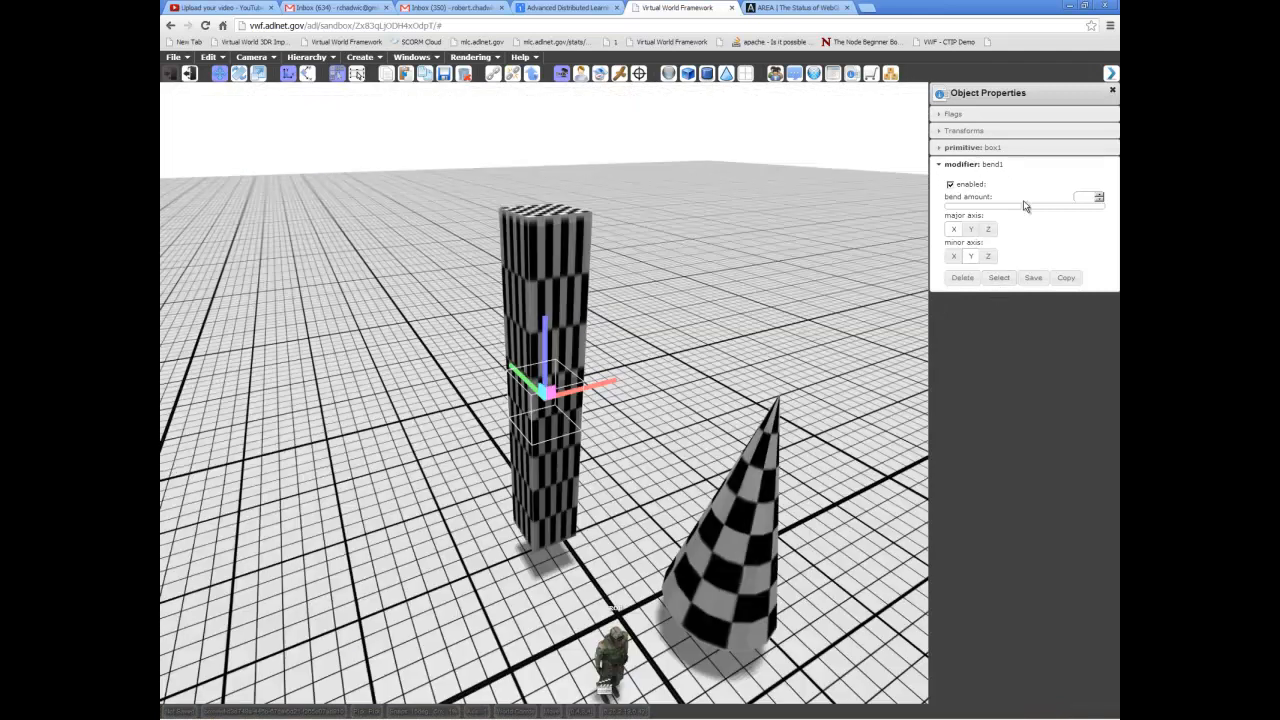
left_click_drag(1027, 202, 1105, 205)
middle_click_drag(401, 434, 474, 426)
middle_click_drag(826, 495, 585, 485)
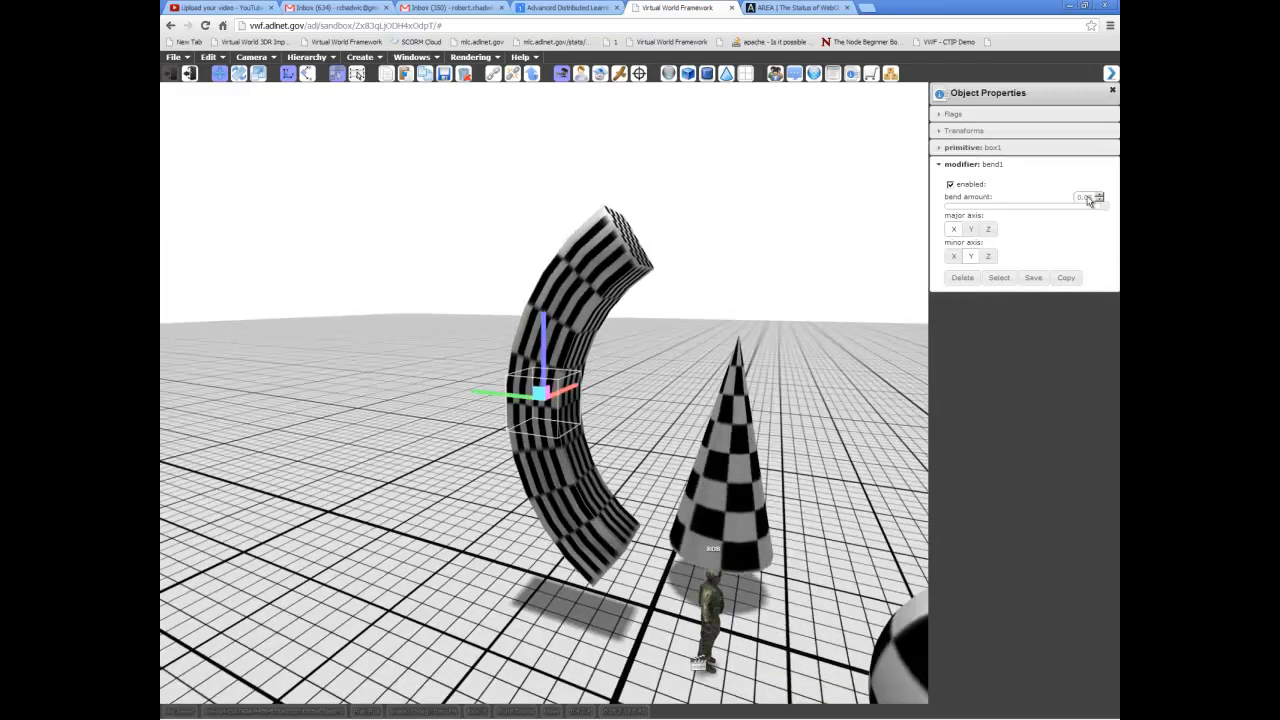
Try a bend amount of 0.15 on the box and return it to 0.05.
left_click(1098, 196)
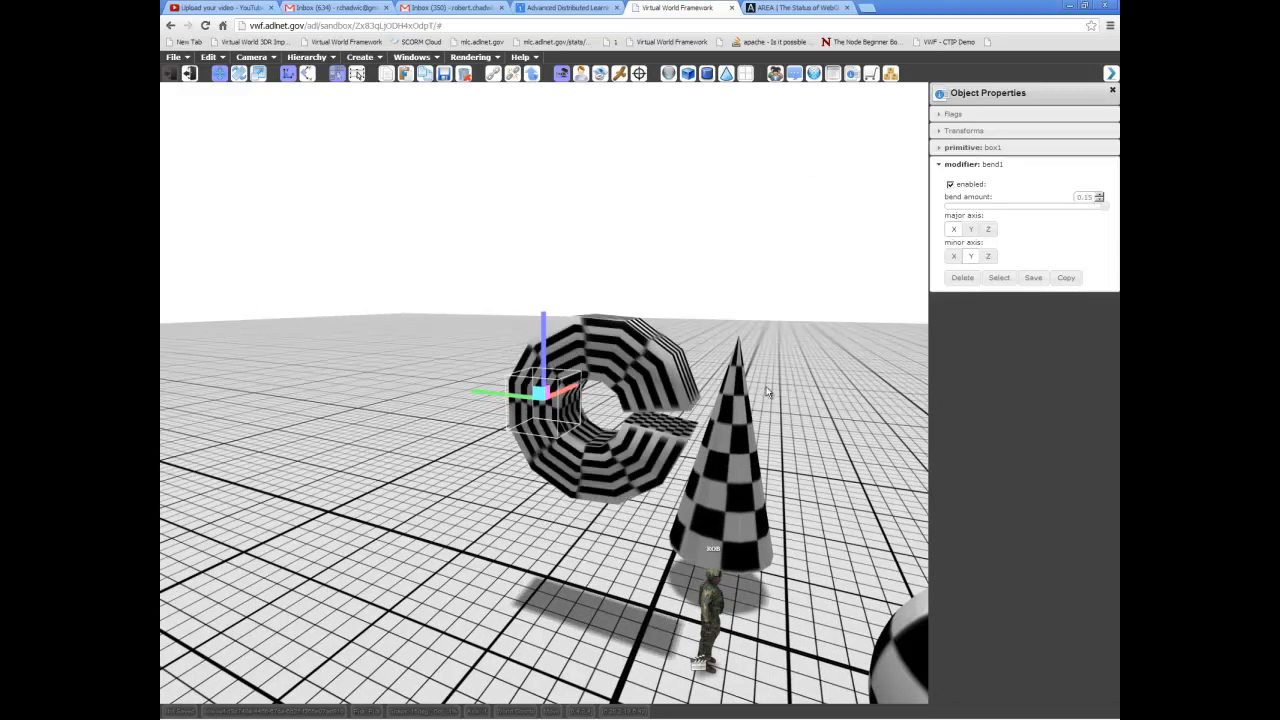
middle_click_drag(707, 465, 790, 461)
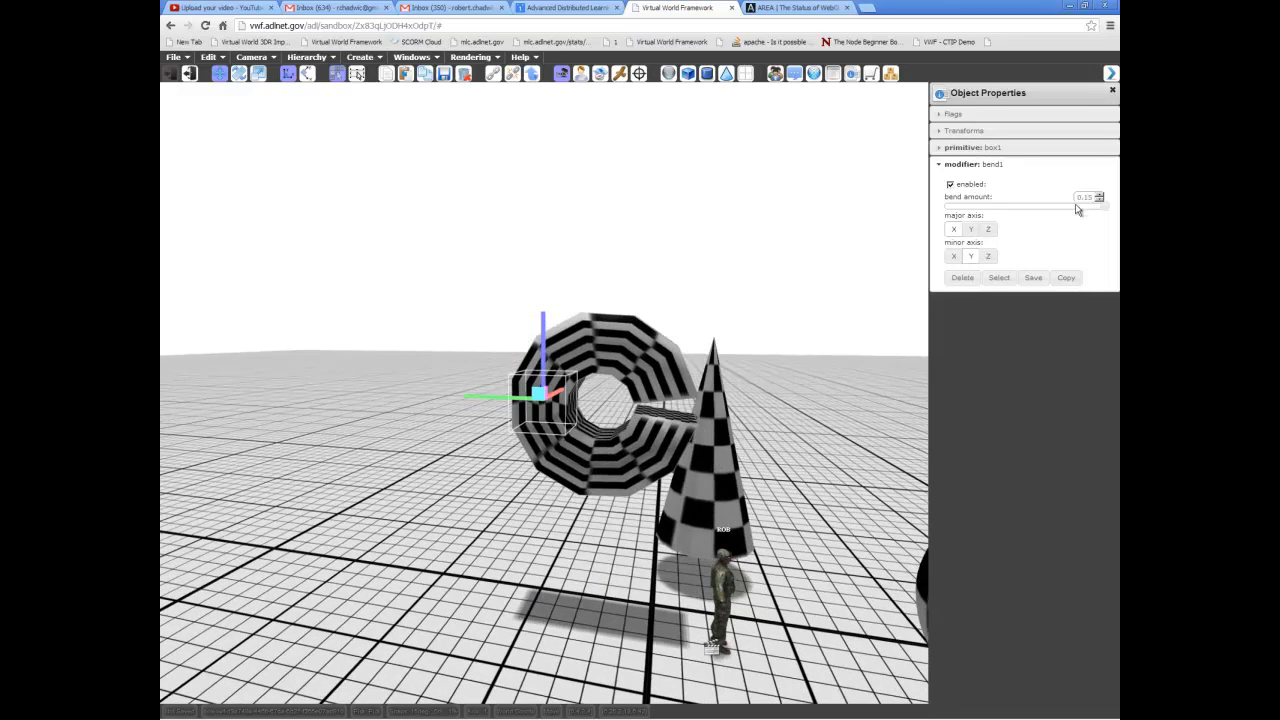
mouse_move(1106, 207)
left_mouse_down()
mouse_move(975, 218)
mouse_move(1116, 224)
left_mouse_up()
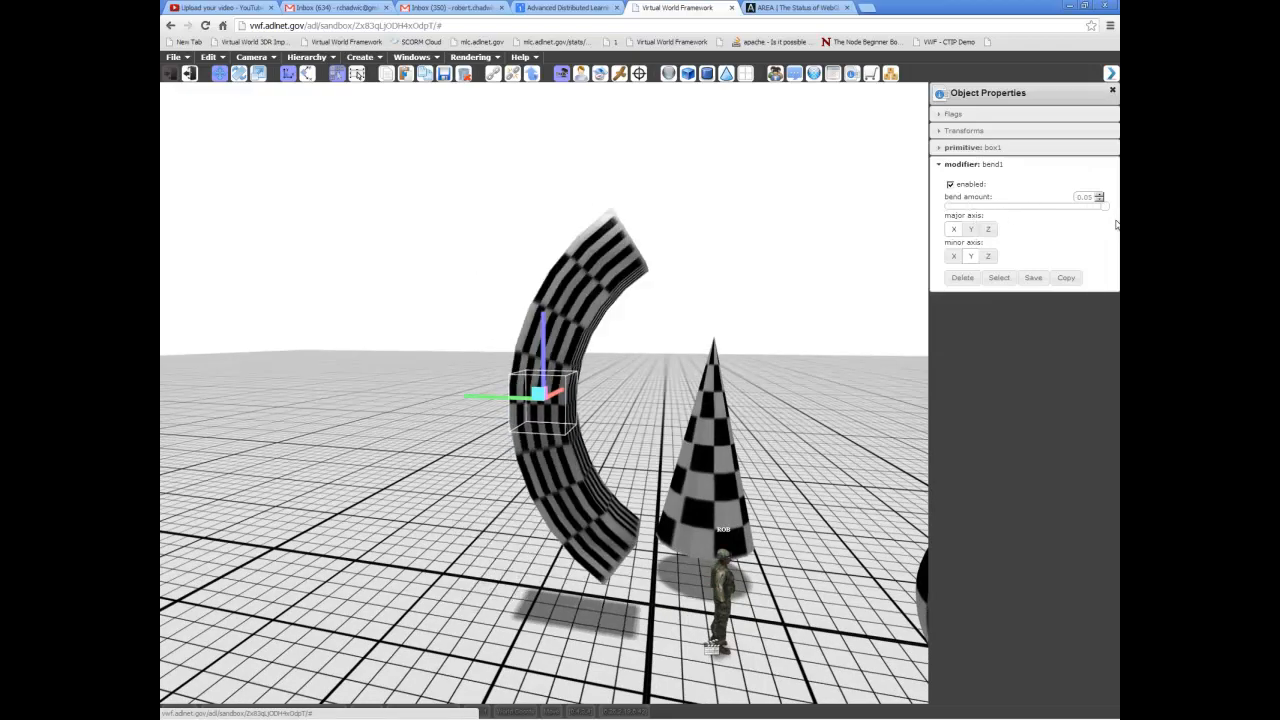
middle_click_drag(888, 352, 798, 330)
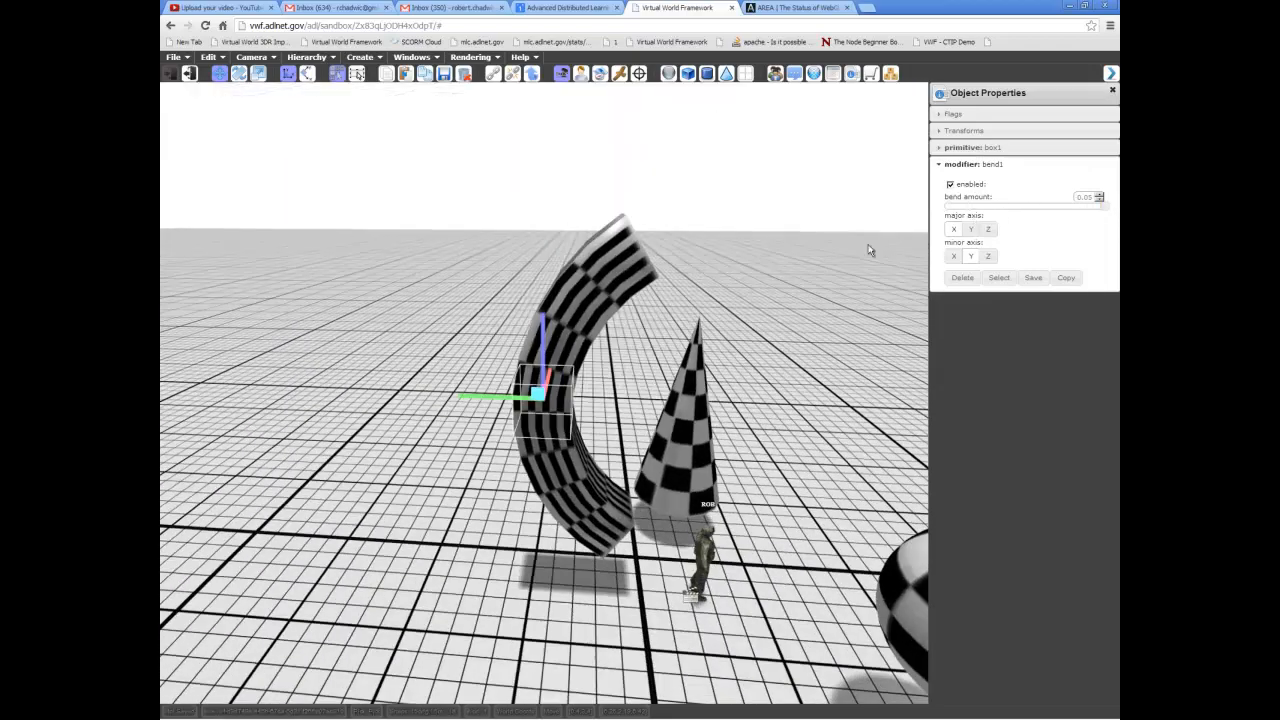
Toggle the Bend modifier off and on repeatedly to compare the straight and bent box, leaving it enabled.
middle_click_drag(720, 377, 897, 290)
middle_click_drag(760, 293, 855, 247)
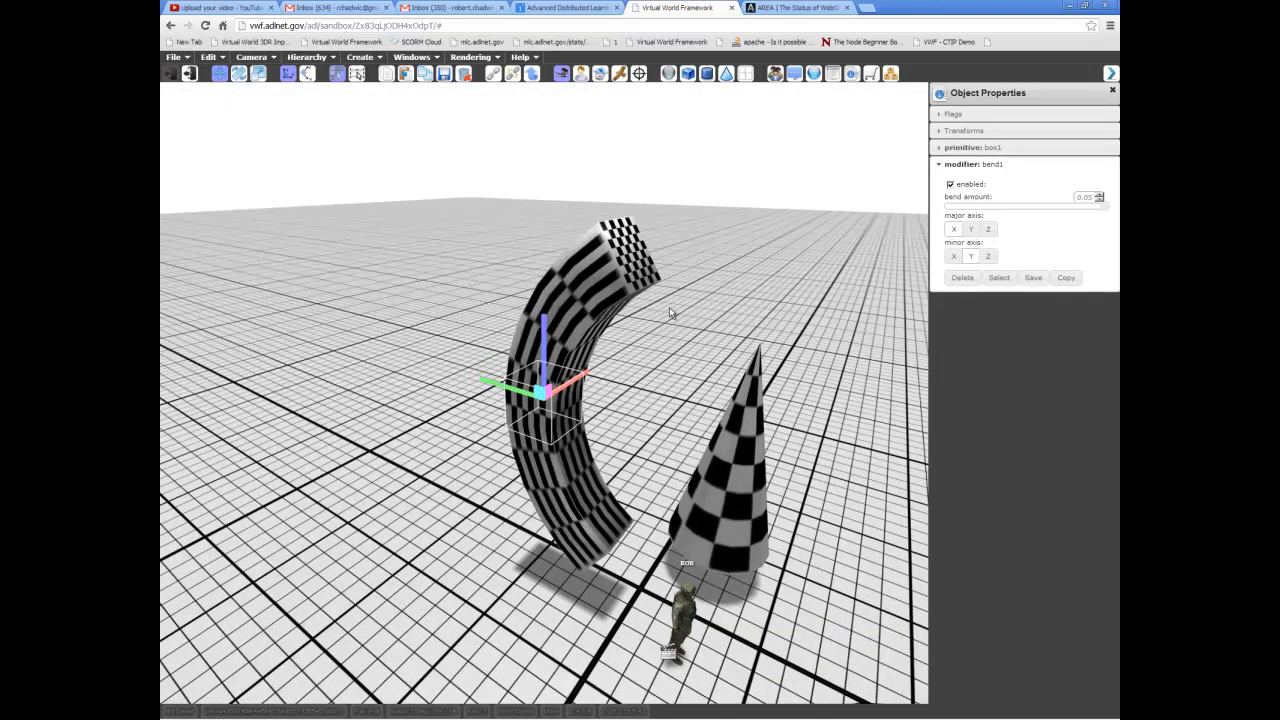
middle_click_drag(724, 262, 720, 257)
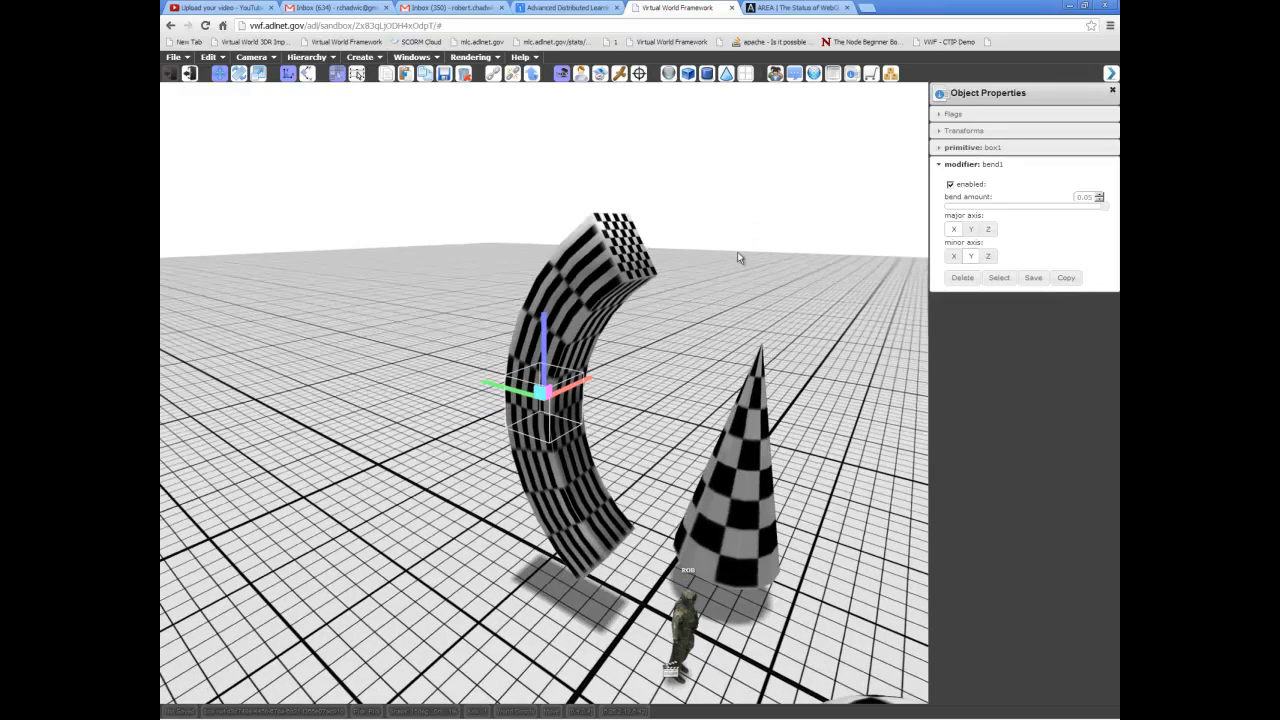
middle_click_drag(807, 272, 895, 207)
left_click(950, 185)
left_click(950, 185)
left_click(950, 185)
left_click(950, 185)
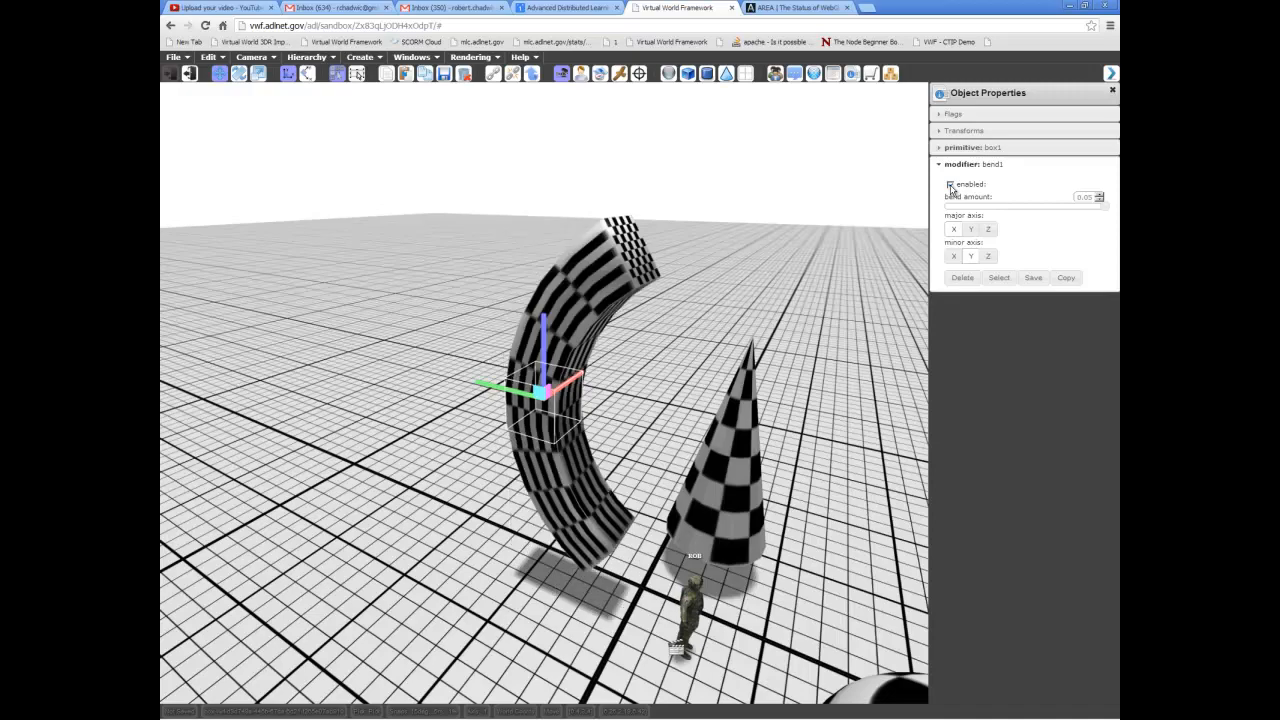
left_click(950, 185)
left_click(950, 185)
left_click(950, 185)
left_click(950, 185)
left_click(950, 185)
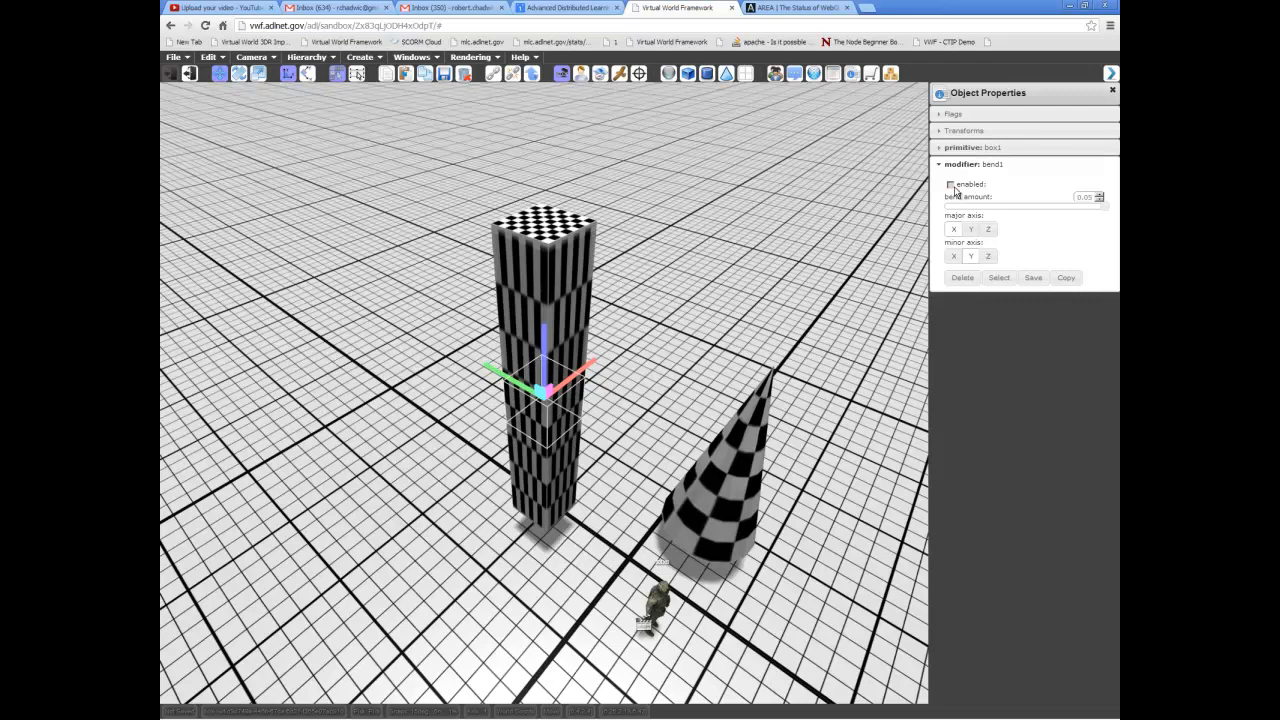
left_click(950, 185)
left_click(951, 186)
left_click(951, 186)
Try bending the box with major axis Y and minor axis X, then restore major axis X and minor axis Y.
middle_click_drag(838, 250, 666, 260)
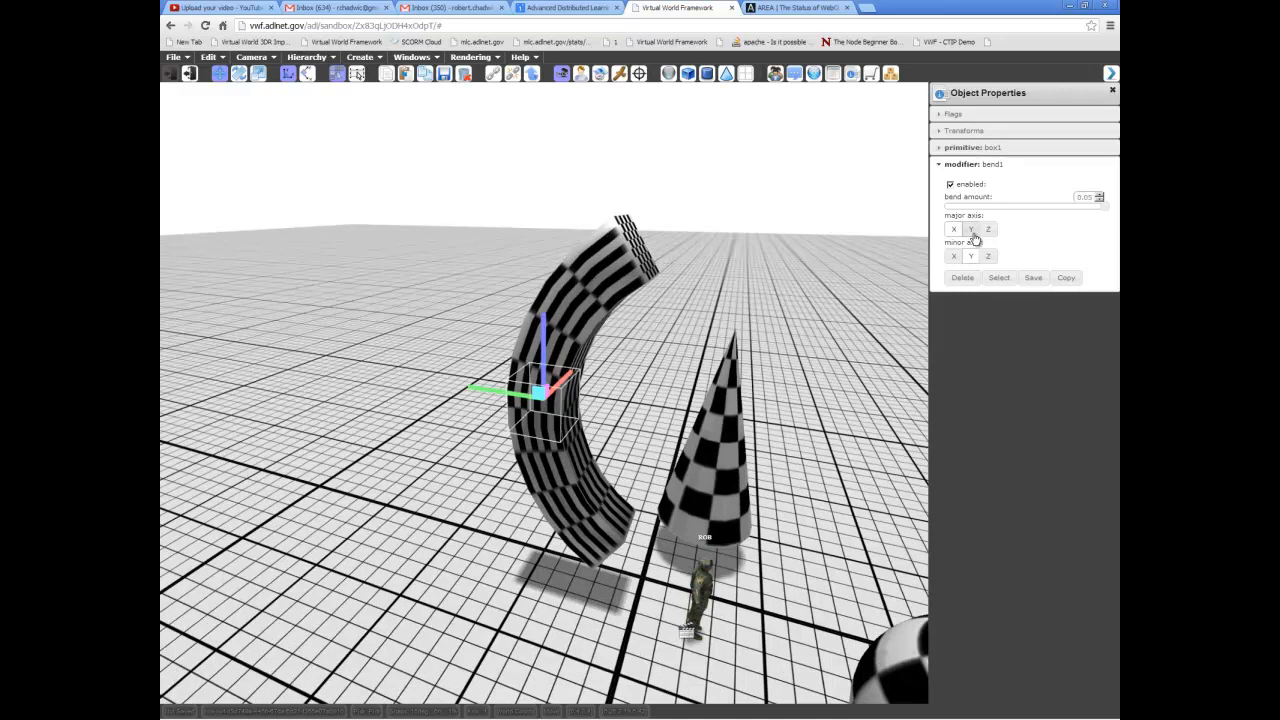
left_click(953, 257)
scroll(737, 314, "up", 5)
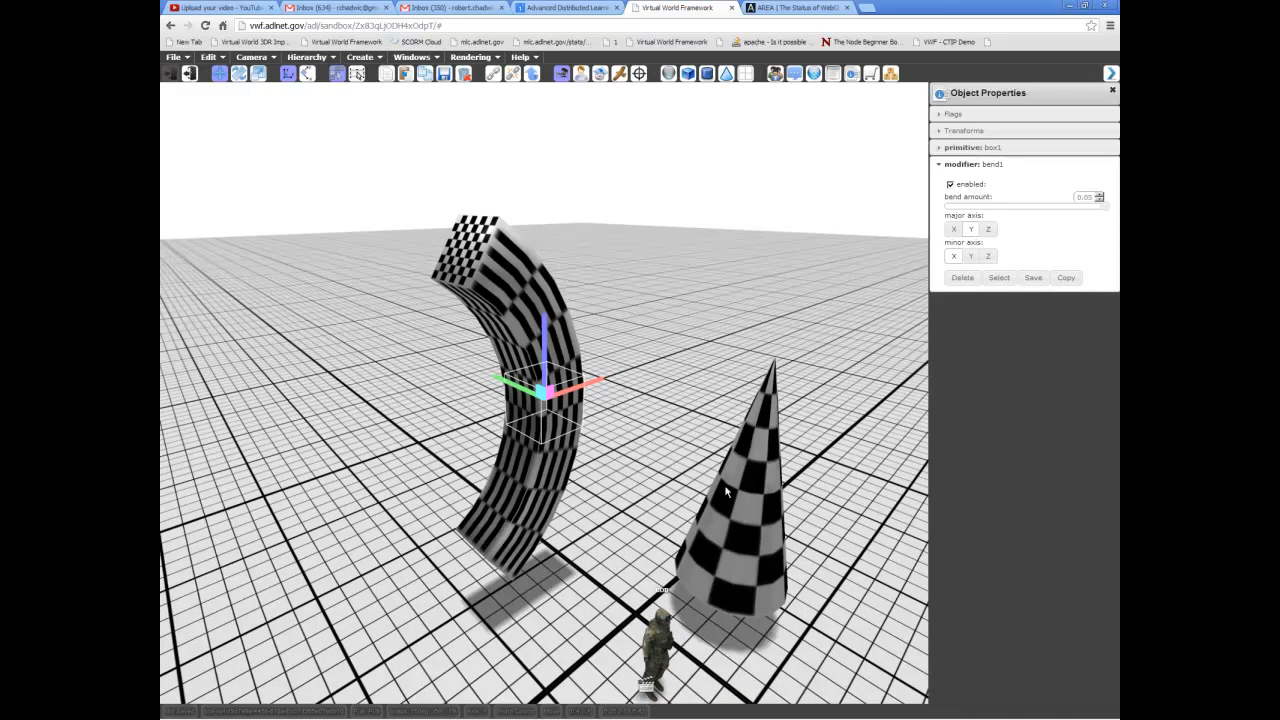
left_click(953, 230)
left_click(963, 257)
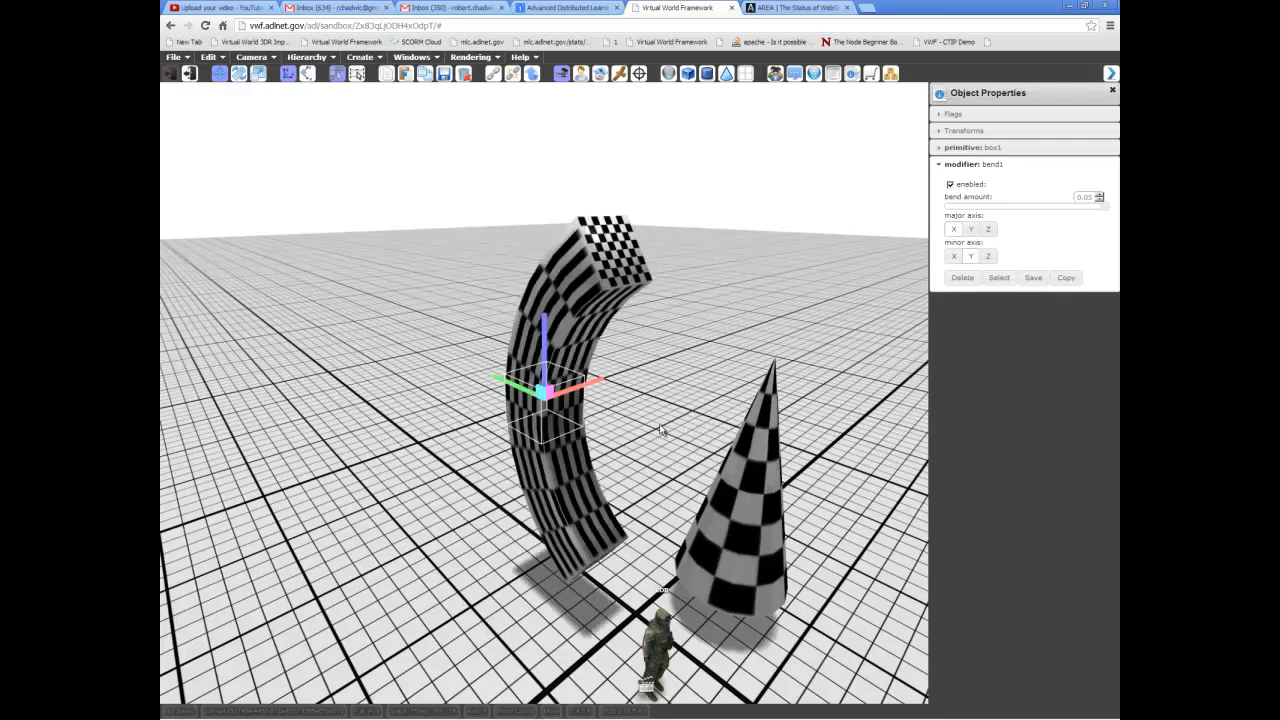
Try low height segment counts such as 1, 3 and 2 in the bent box's primitive properties.
middle_click_drag(650, 445, 666, 421)
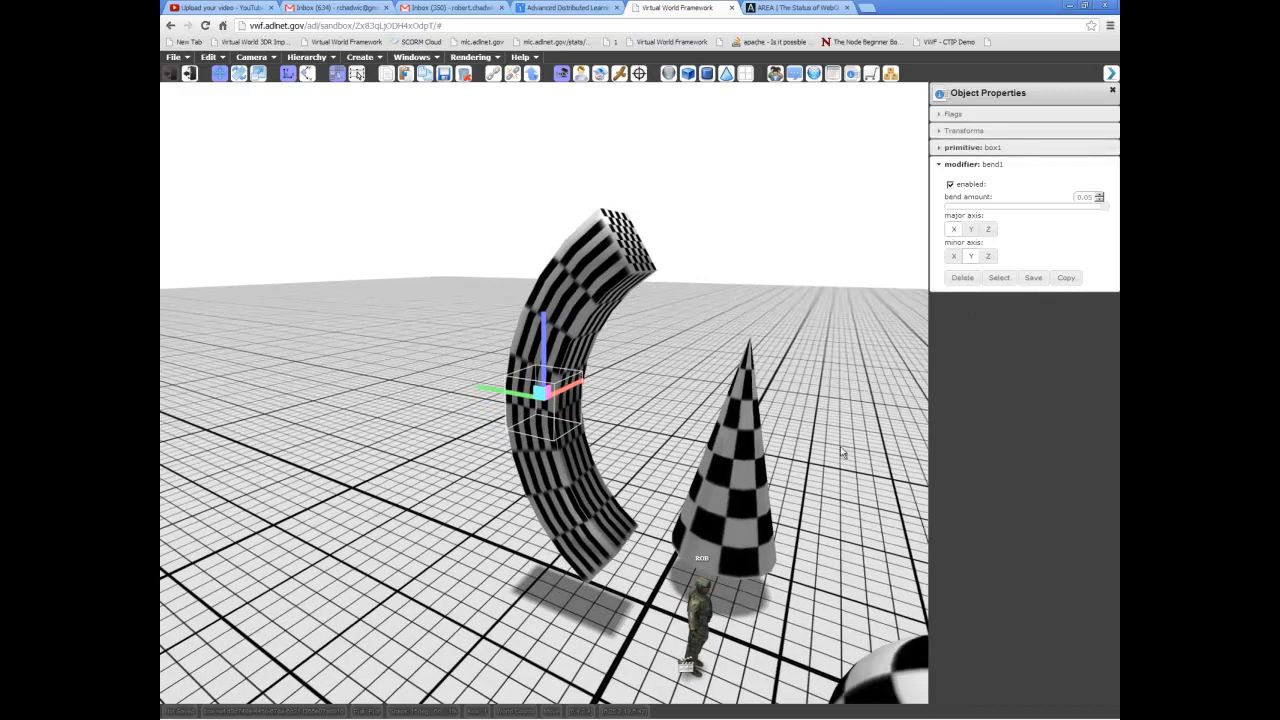
middle_click_drag(805, 404, 781, 413)
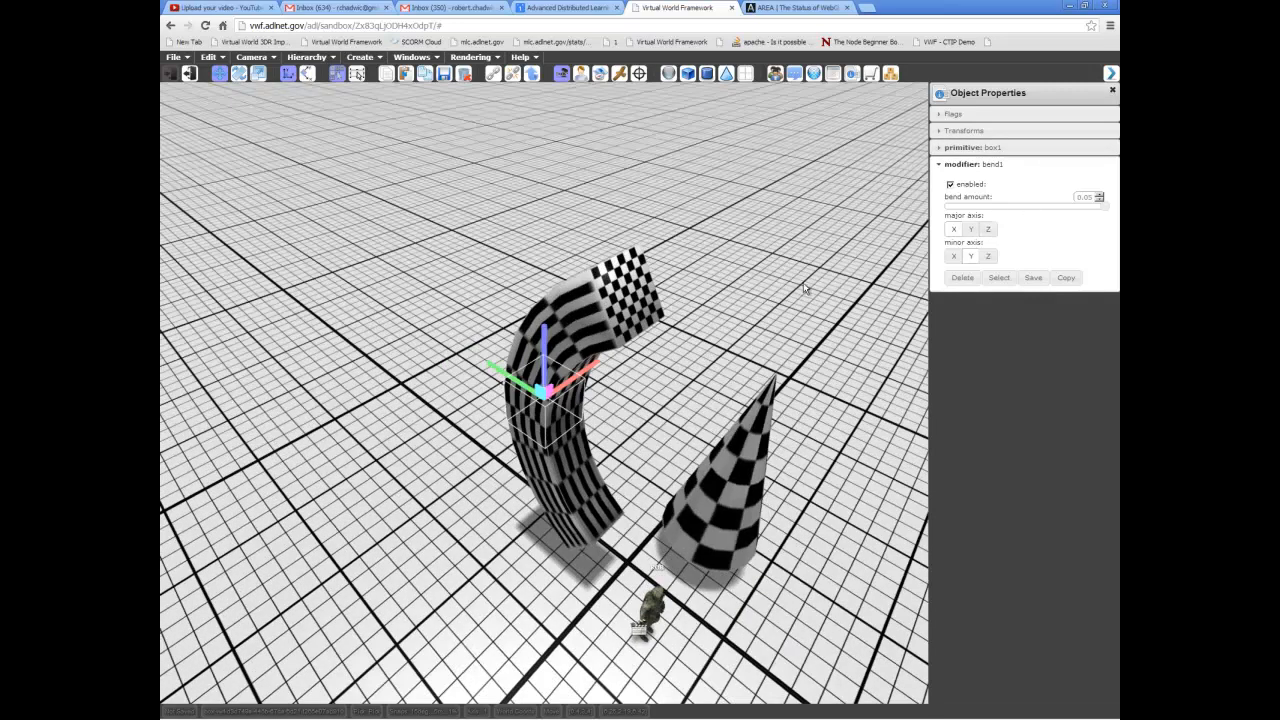
middle_click_drag(860, 279, 849, 252)
left_click(1045, 148)
middle_click_drag(814, 280, 830, 255)
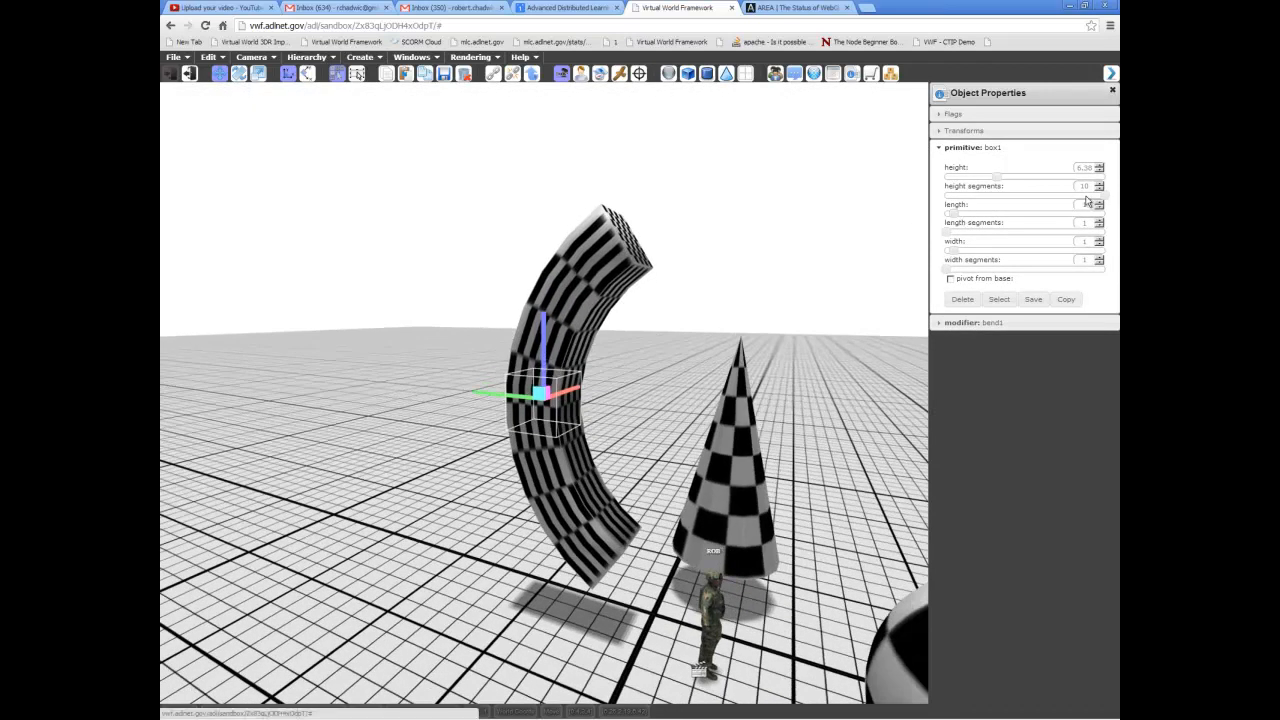
left_click_drag(1105, 200, 940, 208)
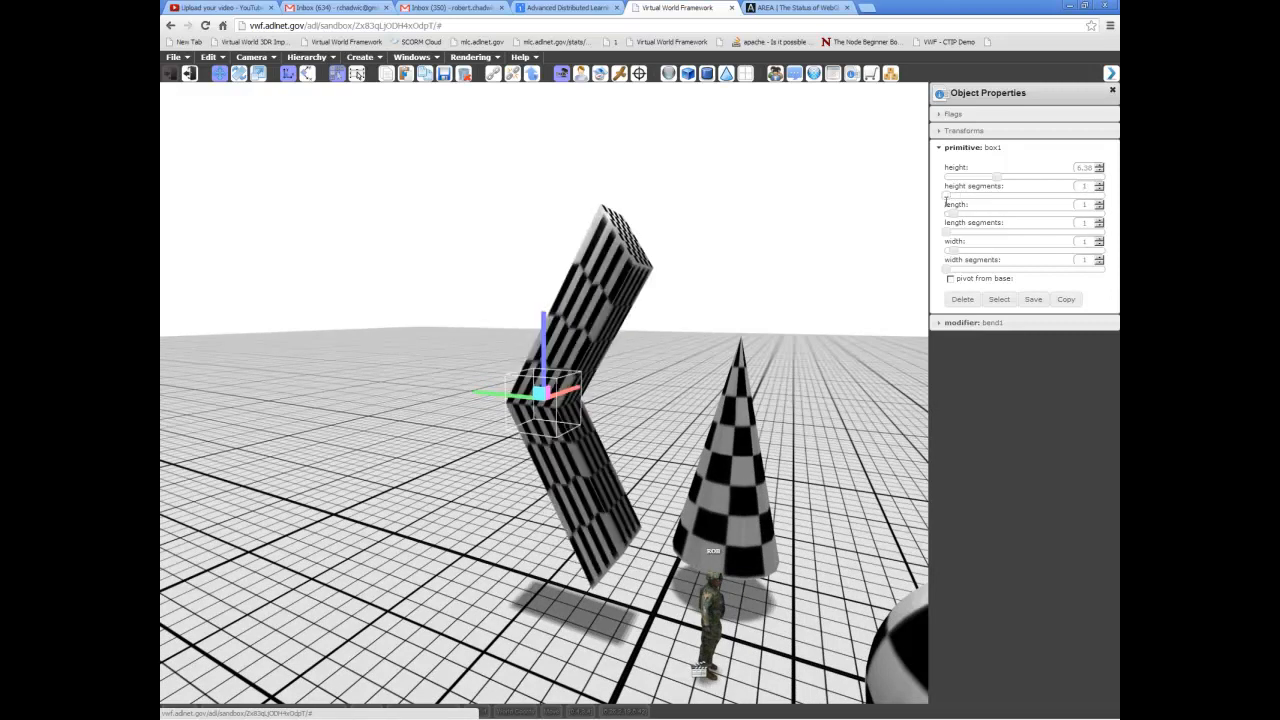
left_click_drag(962, 200, 970, 198)
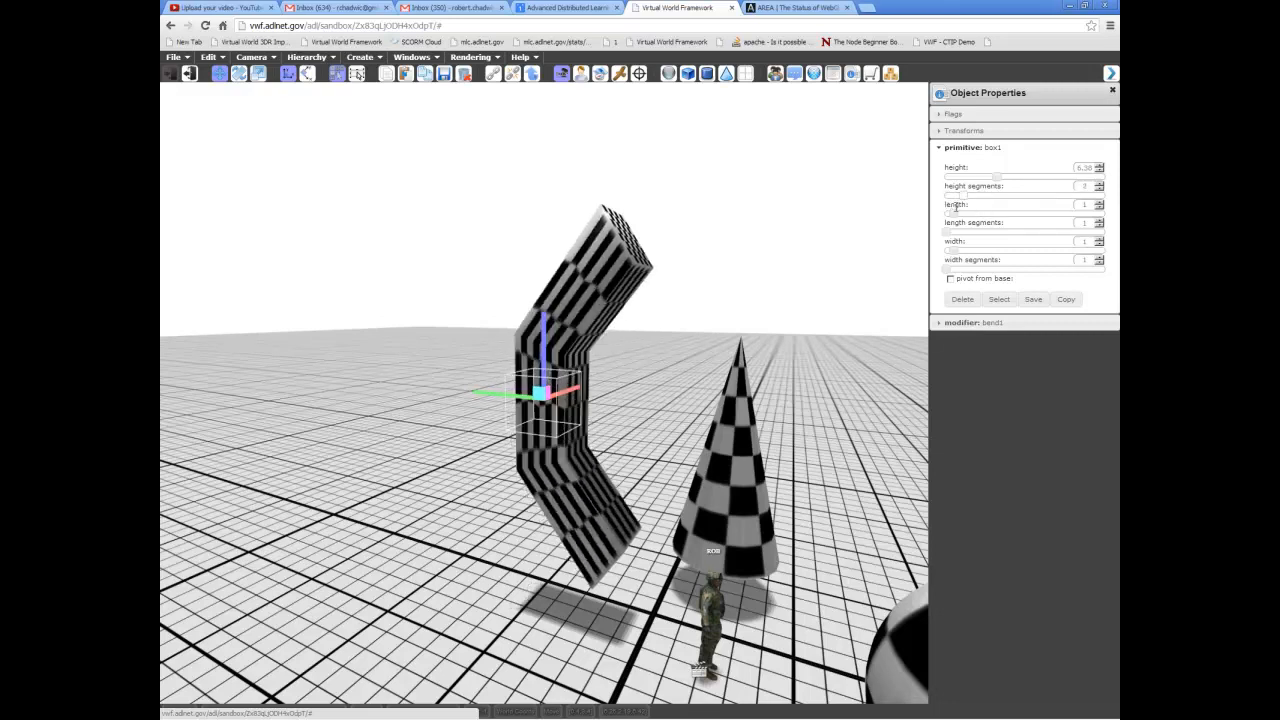
left_click_drag(1058, 201, 993, 202)
left_click_drag(950, 194, 998, 208)
Increase the bent box's height to about 17.2, its length to 1.68 and its height segments to 9.
left_click_drag(997, 181, 1086, 185)
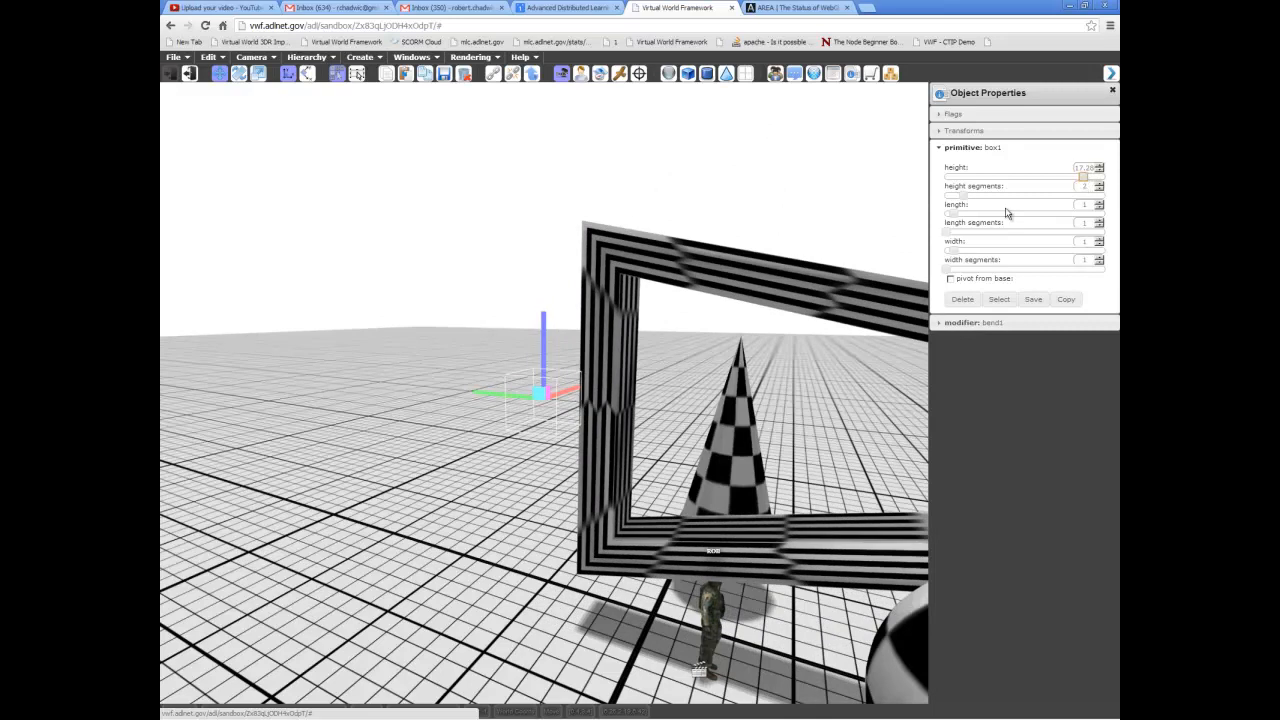
left_click_drag(960, 217, 1087, 194)
scroll(700, 281, "down", 5)
middle_click_drag(748, 260, 886, 333)
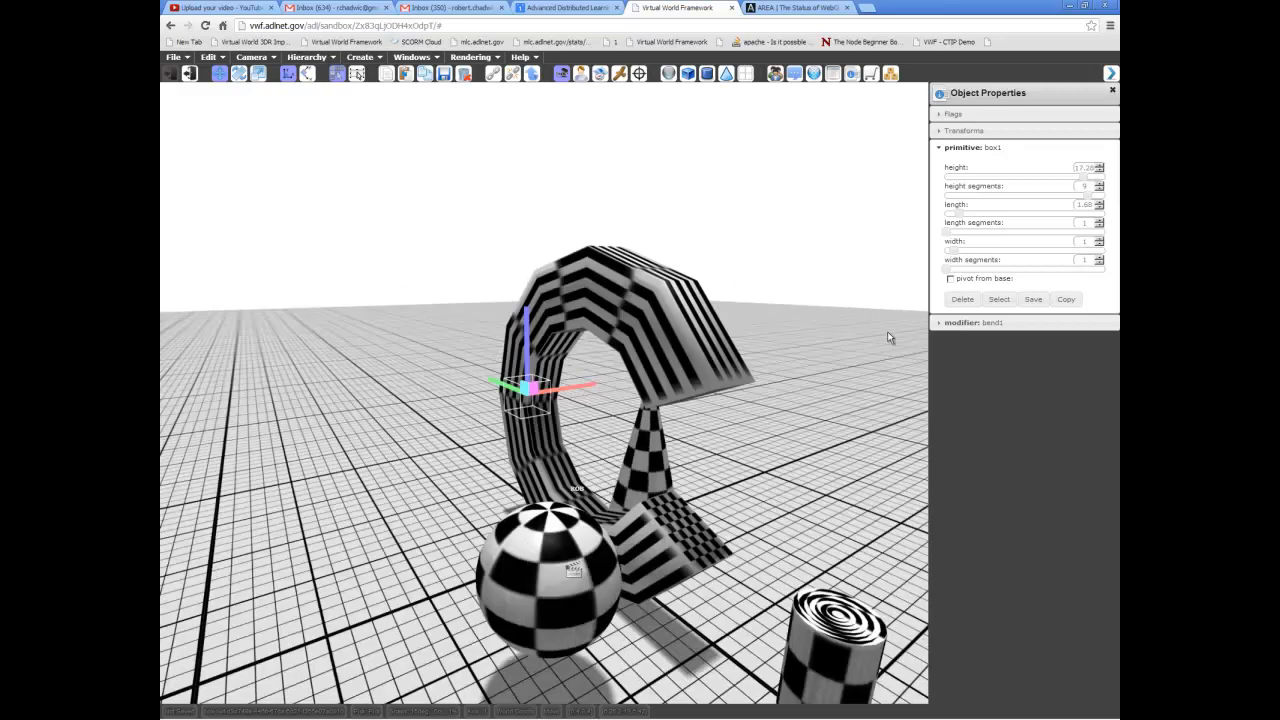
Delete the Bend modifier from the box.
left_click(993, 327)
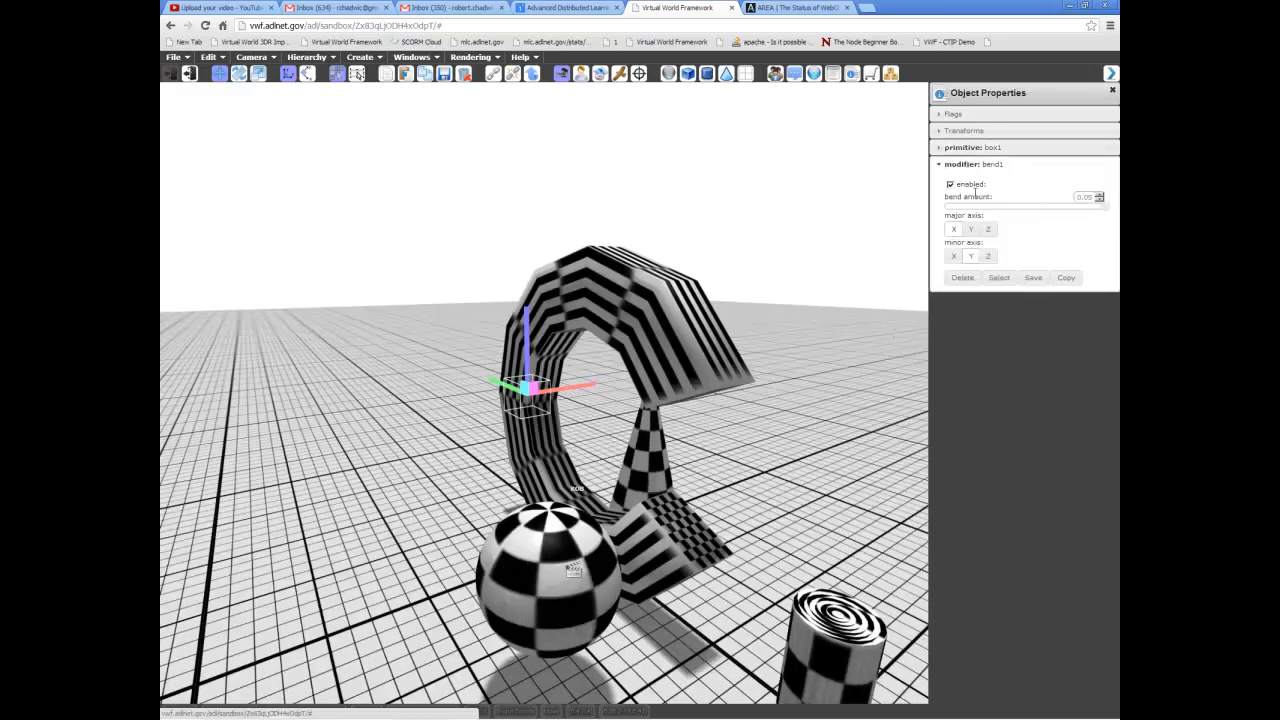
left_click(962, 279)
middle_click_drag(800, 340, 592, 392)
middle_click_drag(759, 345, 905, 275)
Set the straight box's height to 9.07 and its height segments to 10 in the primitive properties.
left_click(1020, 235)
middle_click_drag(745, 285, 737, 311)
scroll(767, 300, "down", 2)
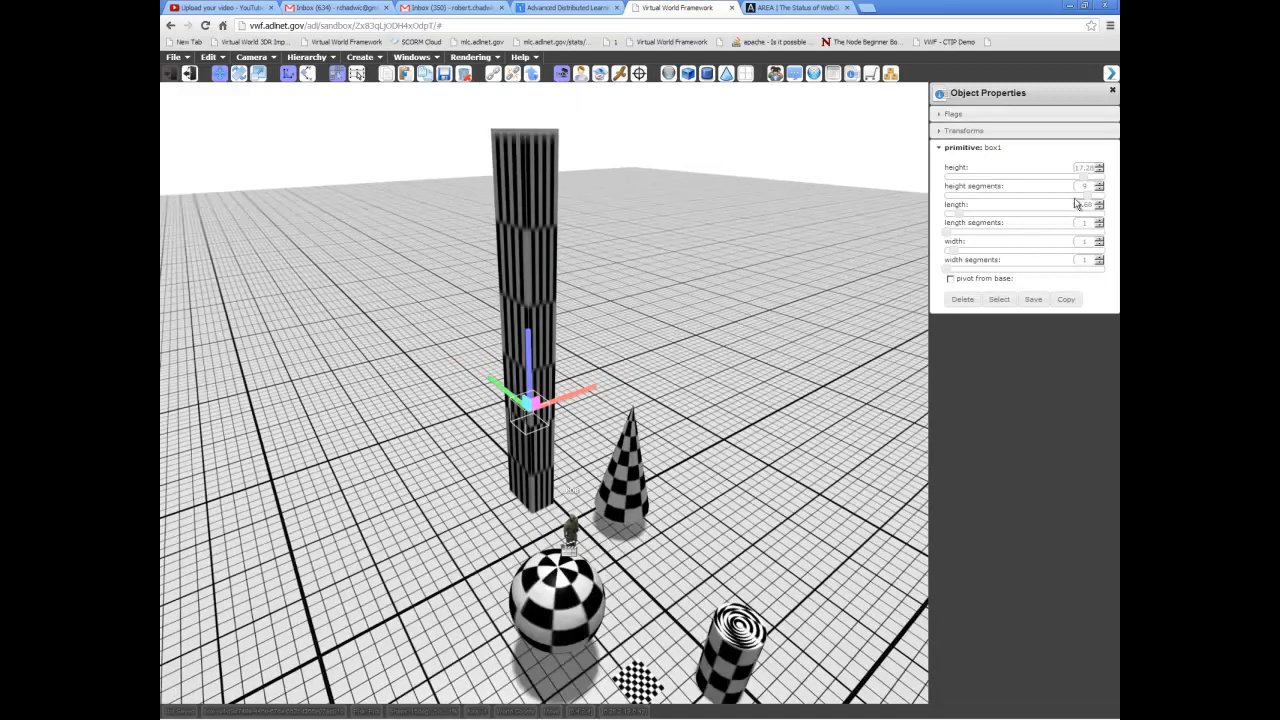
left_click_drag(1080, 178, 1014, 186)
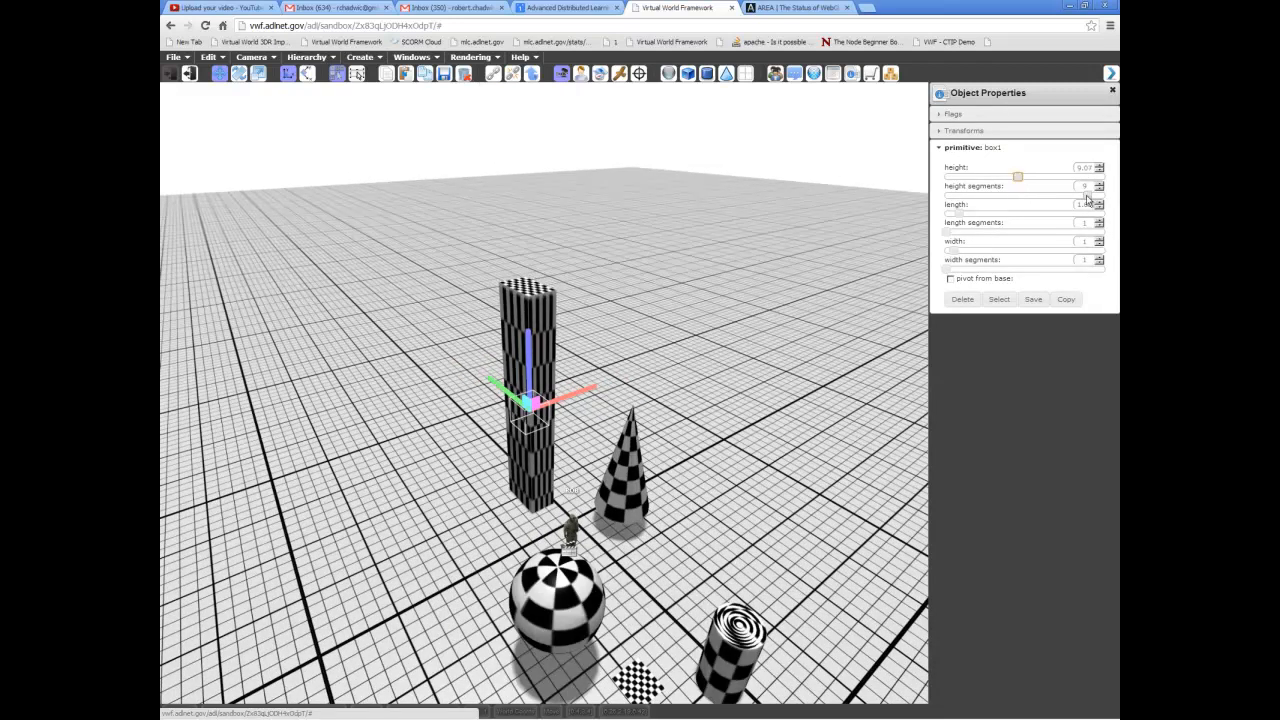
middle_click_drag(574, 342, 640, 362)
middle_click_drag(708, 332, 513, 233)
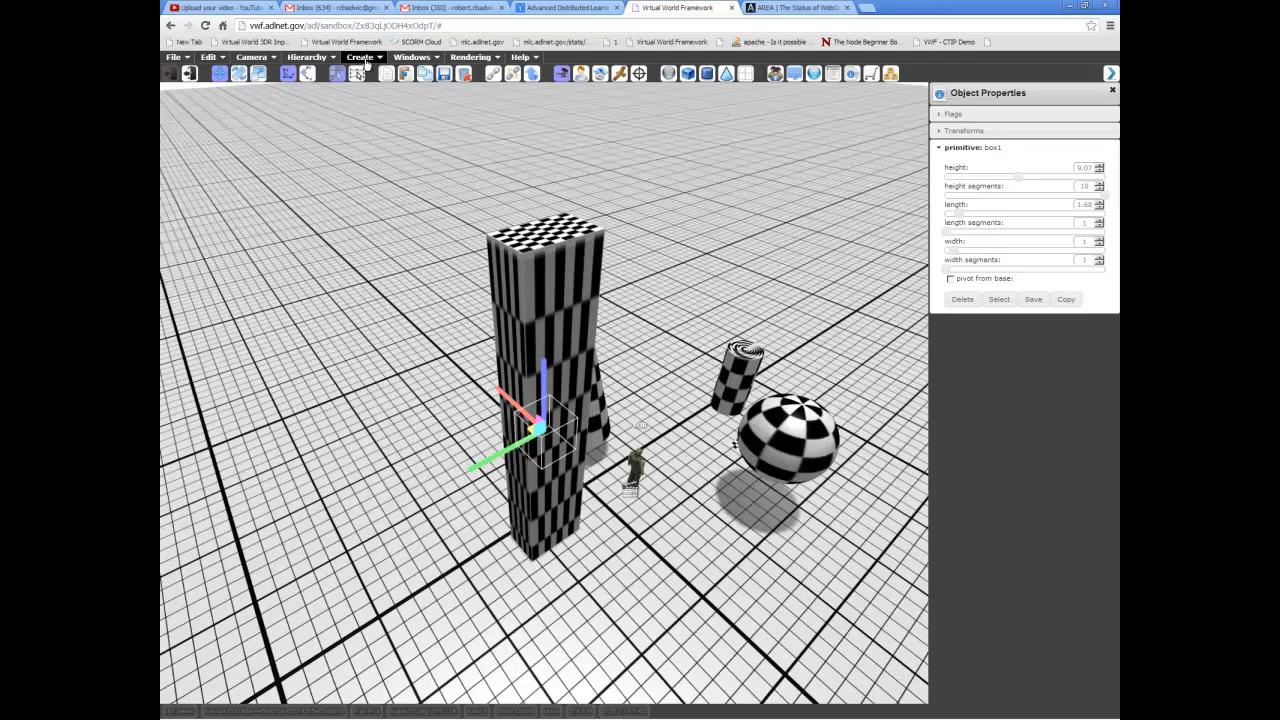
Add a Twist modifier to the tall box and open the modifier's settings.
left_click(366, 63)
mouse_move(380, 82)
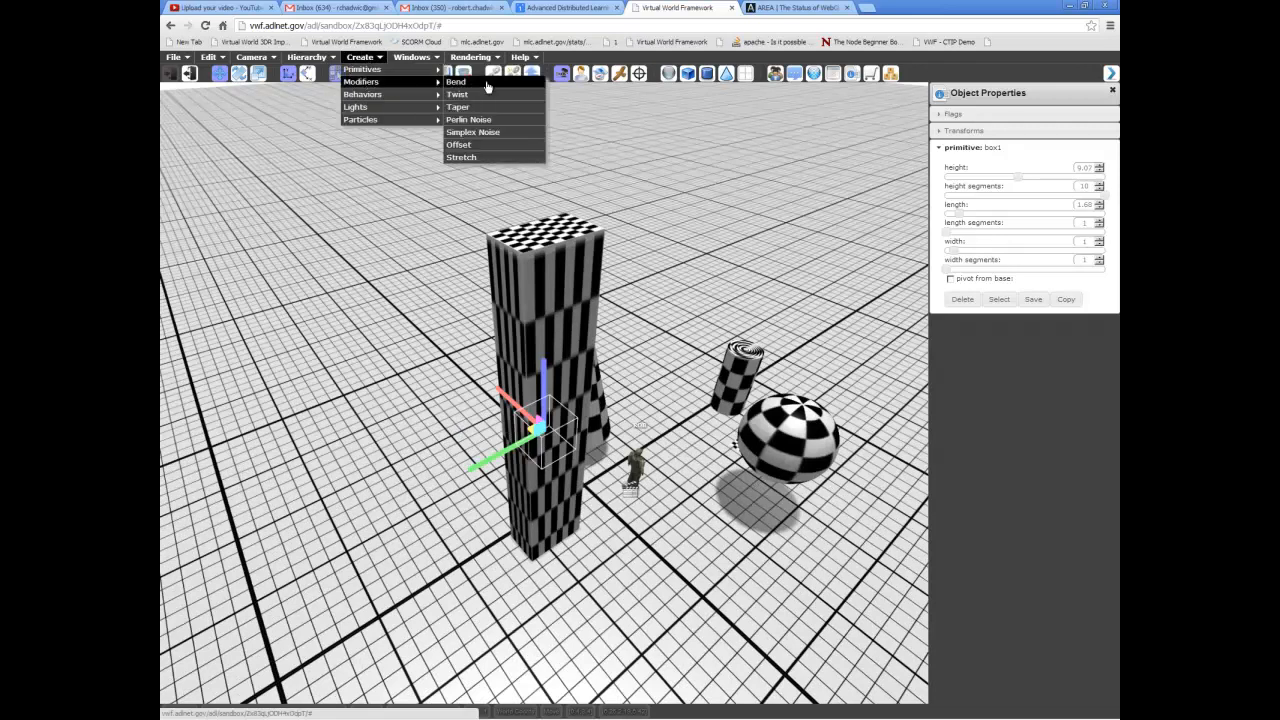
left_click(487, 95)
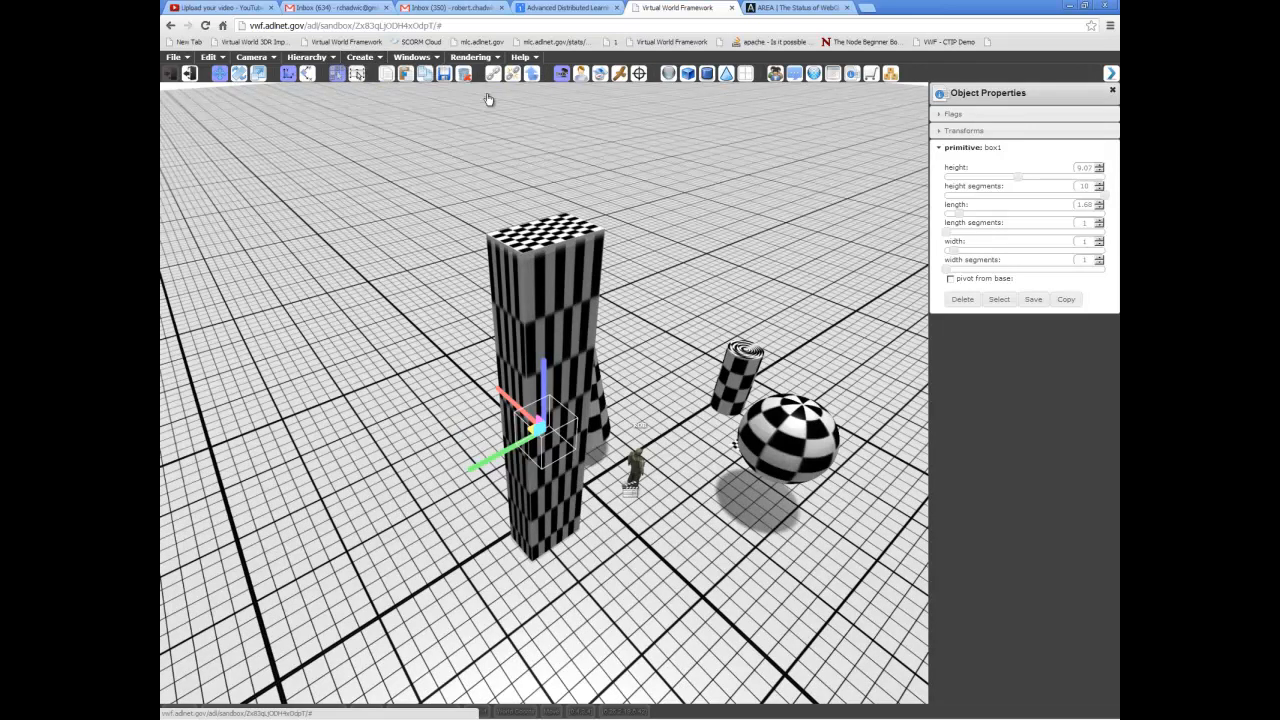
left_click(1050, 251)
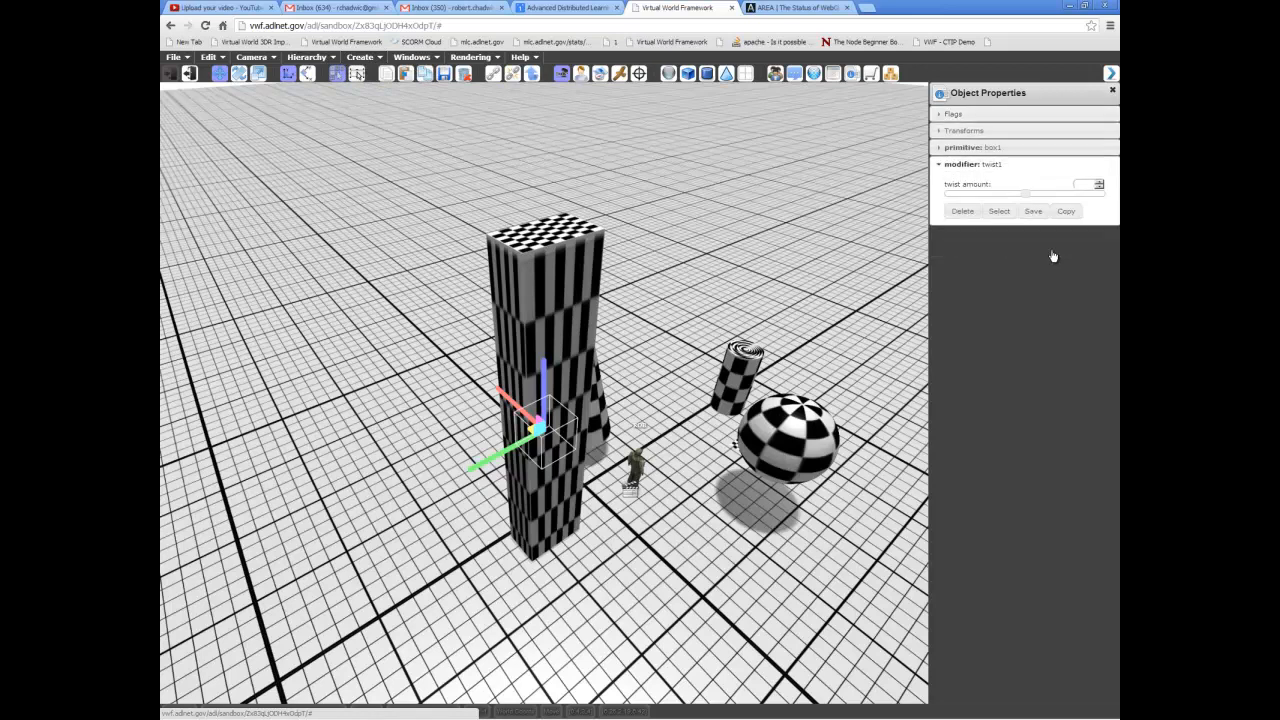
Set the Twist modifier's twist amount to 1 on the tall box.
middle_click_drag(767, 232, 754, 227)
middle_click_drag(633, 240, 658, 244)
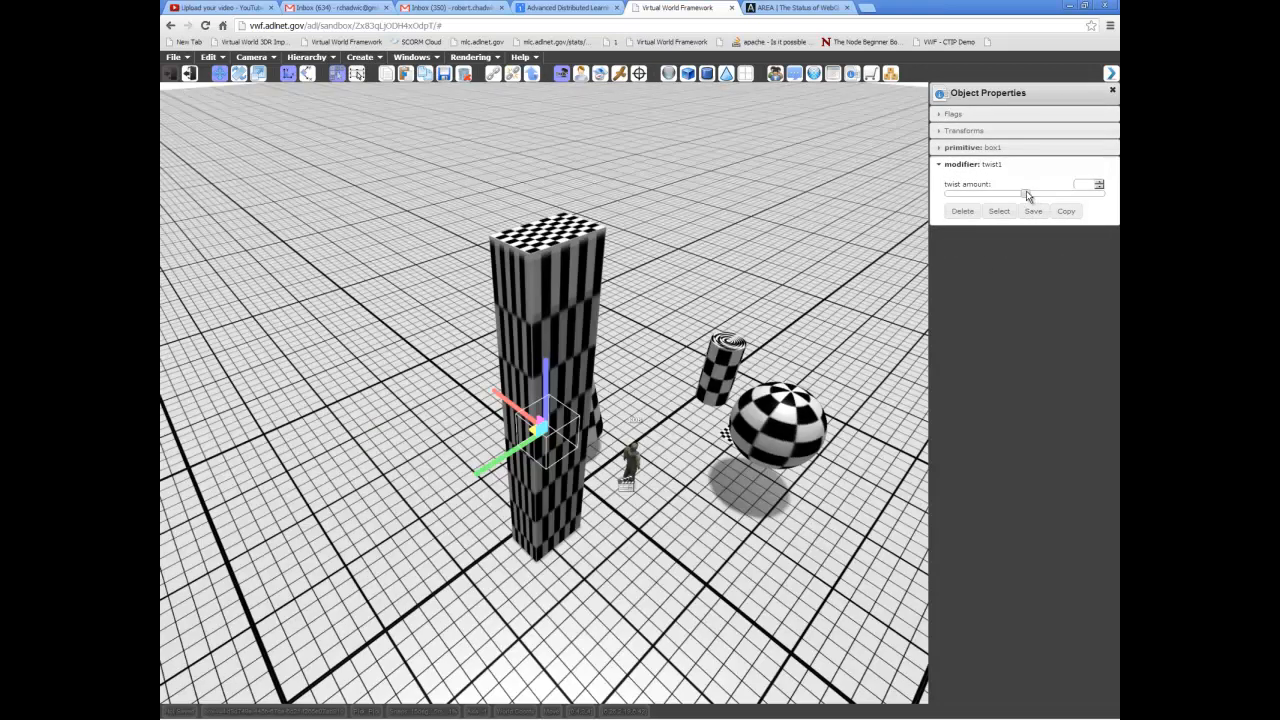
left_click_drag(1028, 193, 1113, 190)
middle_click_drag(600, 390, 802, 400)
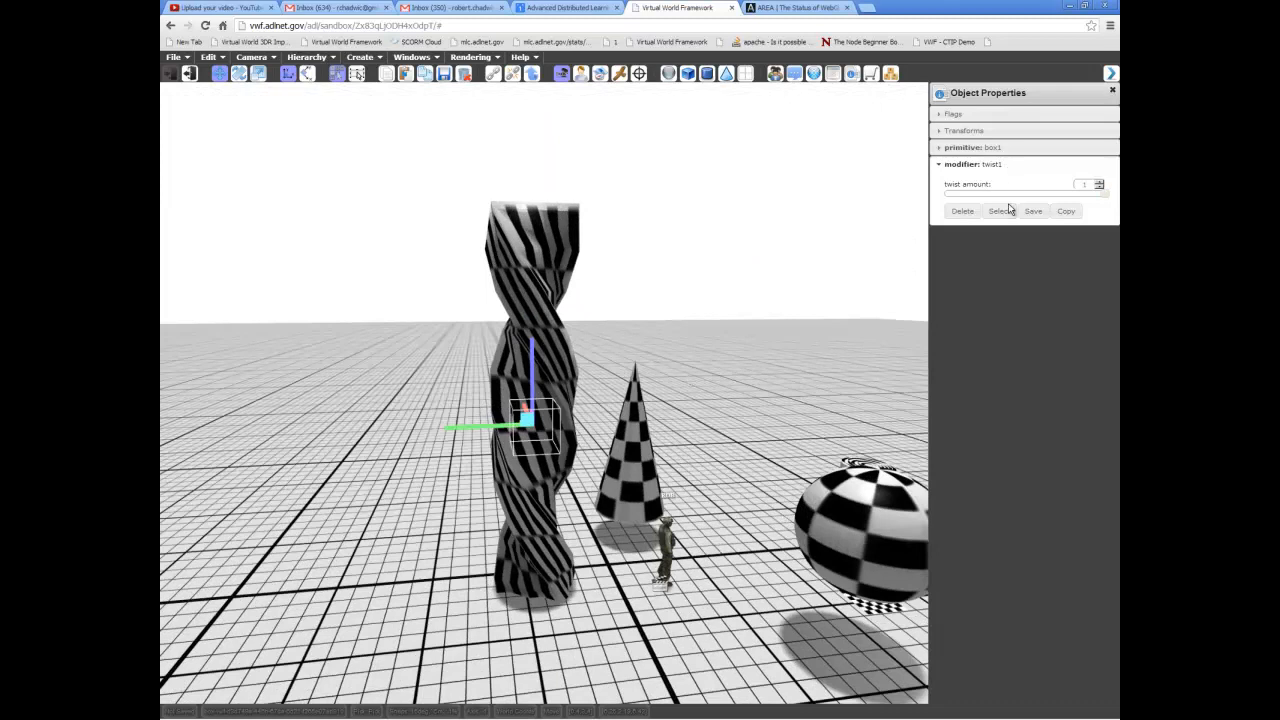
Raise the twisted box along its vertical axis so that it floats above the ground grid.
mouse_move(581, 293)
middle_mouse_down()
mouse_move(626, 286)
mouse_move(558, 295)
middle_mouse_up()
left_click_drag(529, 374, 530, 236)
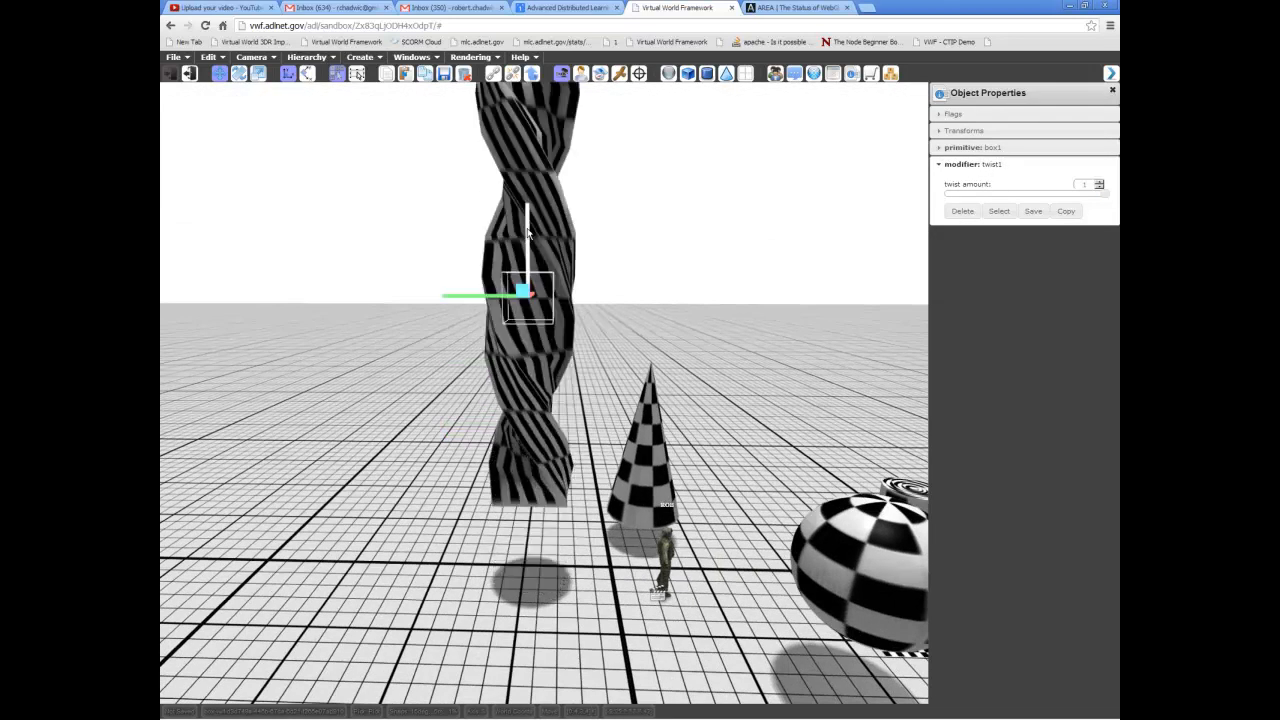
middle_click_drag(394, 357, 524, 405)
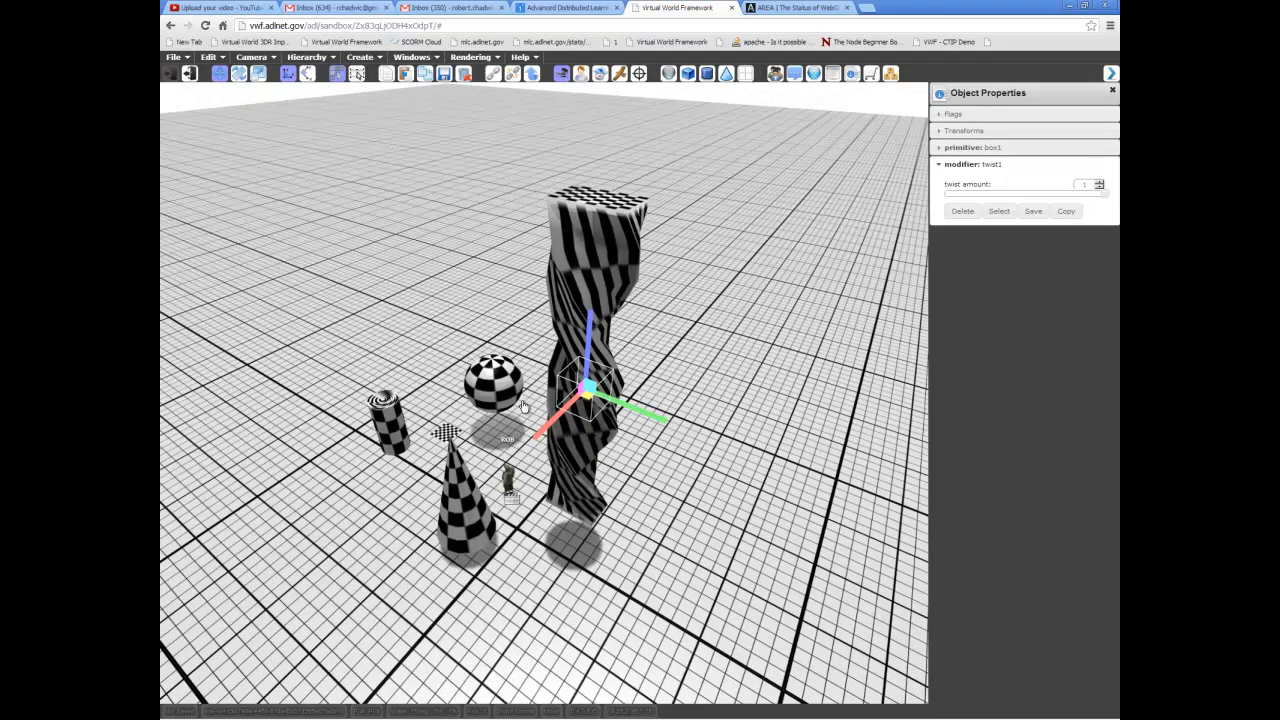
middle_click_drag(424, 260, 377, 100)
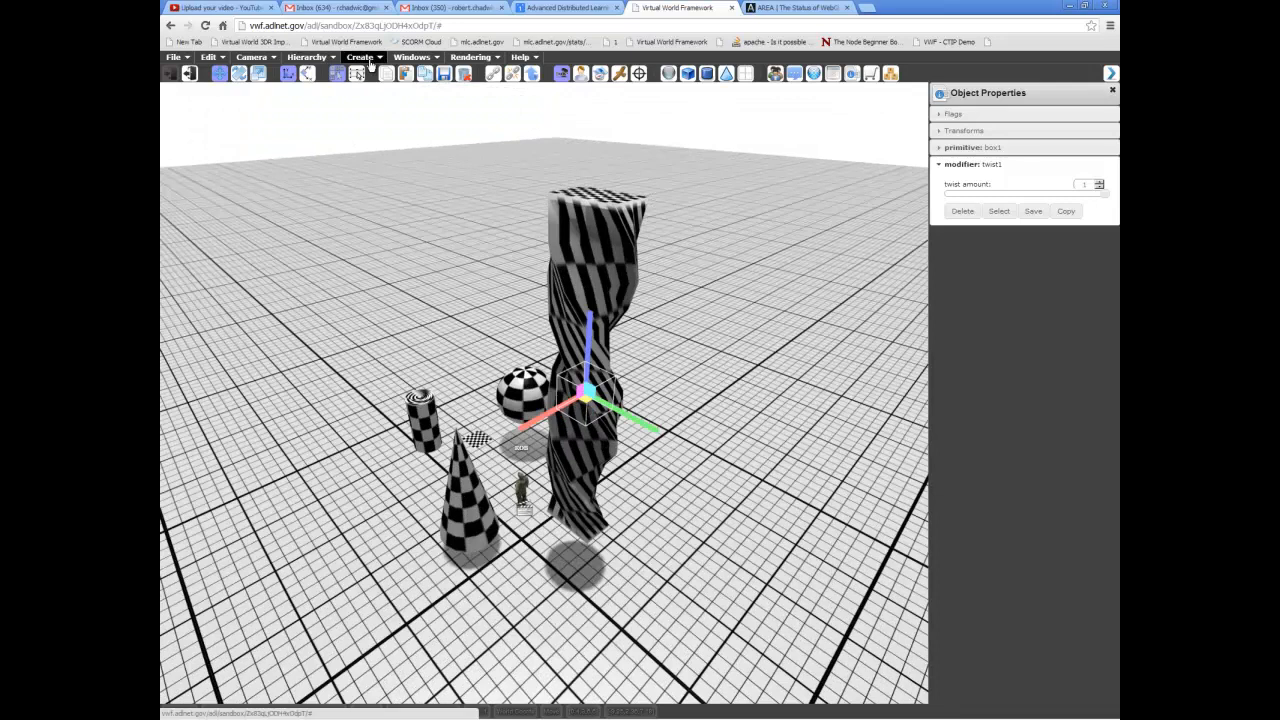
Stack a Bend modifier on the twisted box and open the Bend settings.
left_click(362, 57)
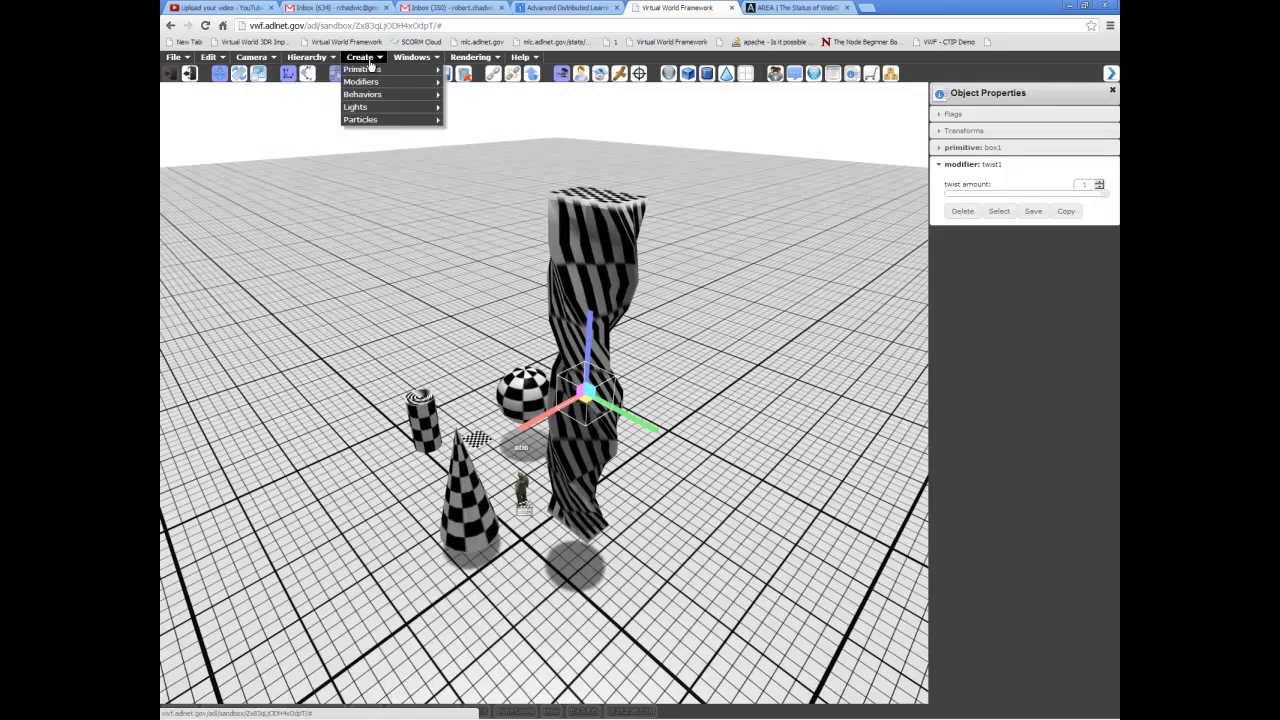
mouse_move(367, 83)
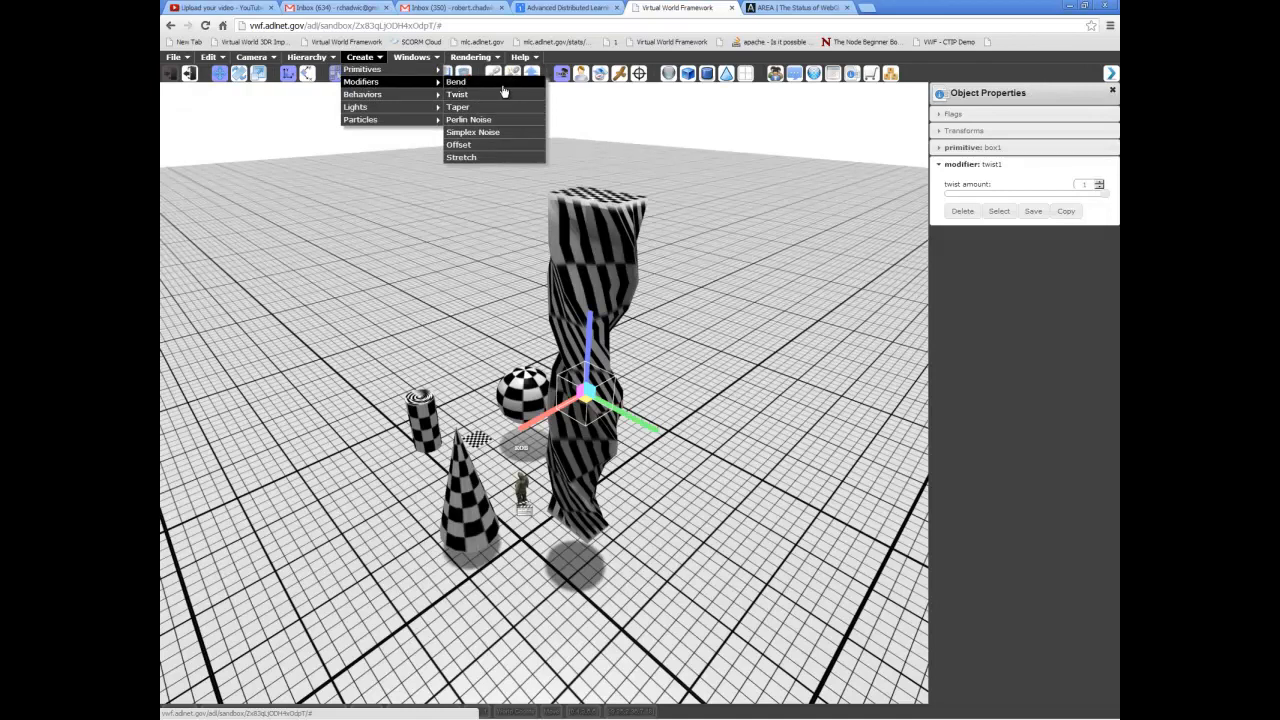
left_click(503, 85)
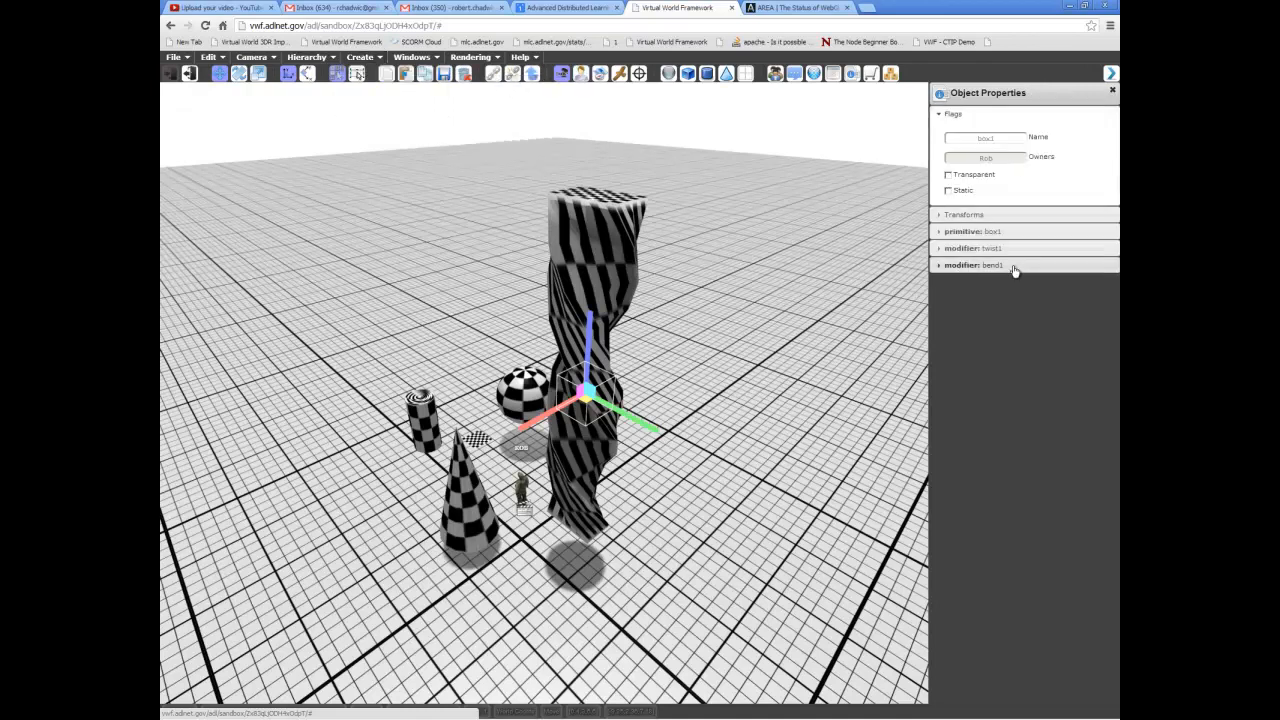
left_click(1002, 232)
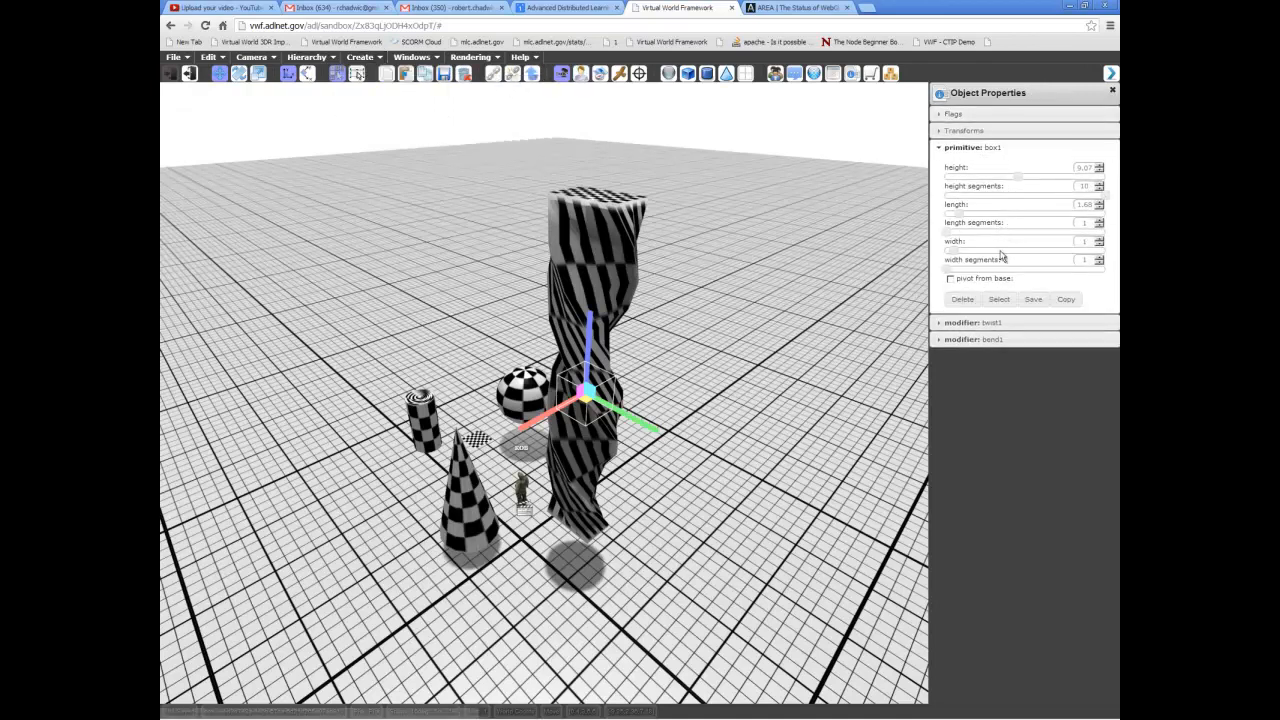
left_click(1005, 327)
left_click(1009, 232)
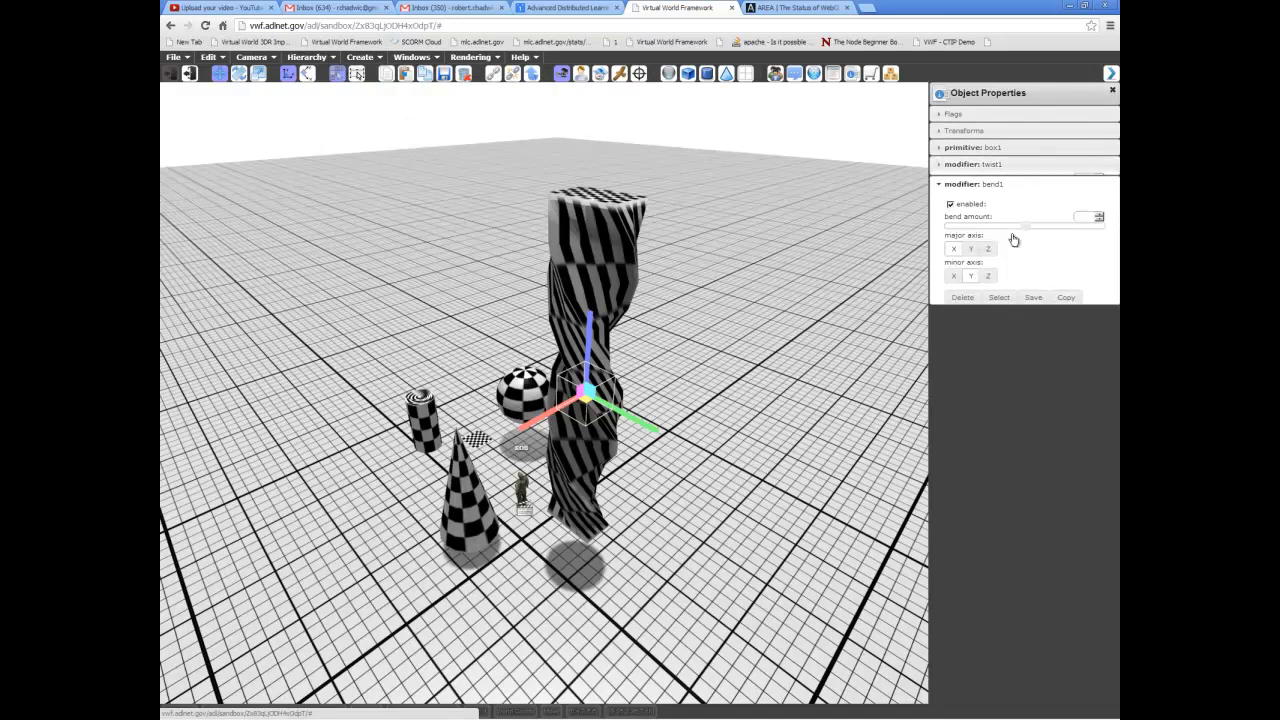
Set the stacked Bend modifier's bend amount to 0.05 so the twisted box curves into an arc.
middle_click_drag(882, 308, 730, 288)
left_click_drag(1035, 233, 1096, 222)
middle_click_drag(900, 245, 798, 240)
mouse_move(1091, 229)
left_mouse_down()
mouse_move(1106, 229)
mouse_move(971, 229)
mouse_move(1083, 229)
left_mouse_up()
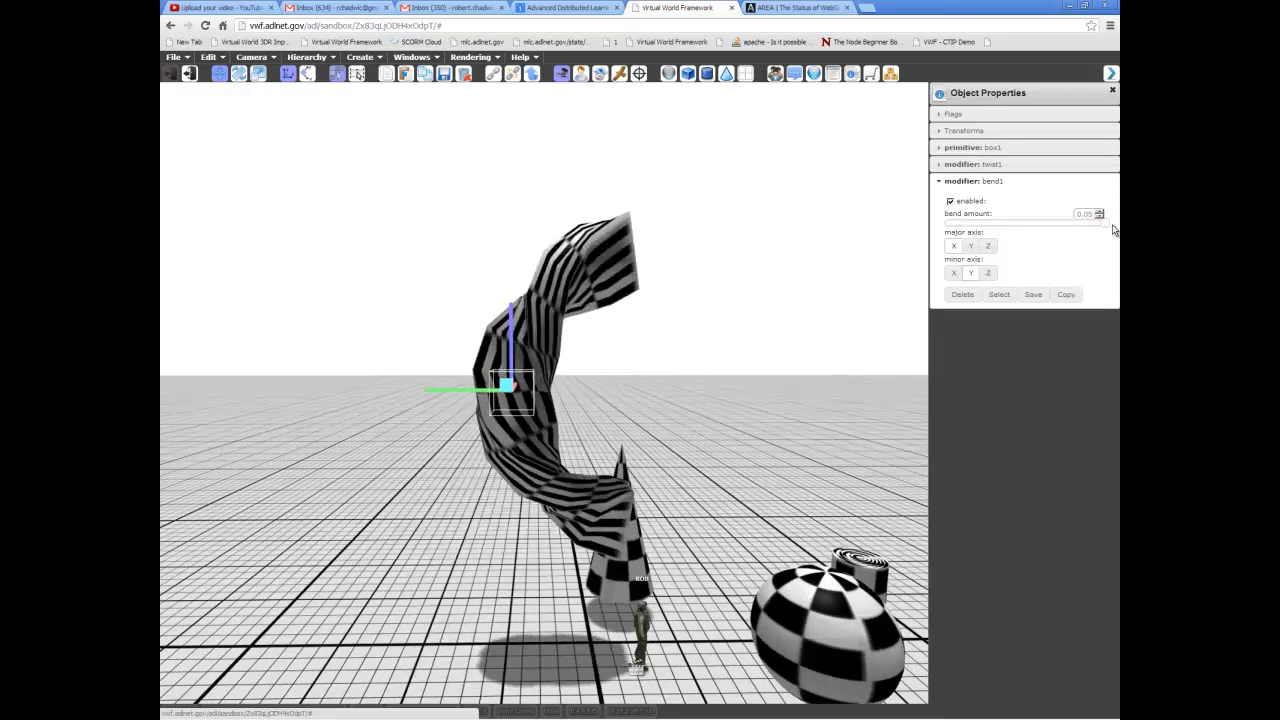
Vary the twist amount beneath the Bend modifier and return it to 1.
left_click(1021, 167)
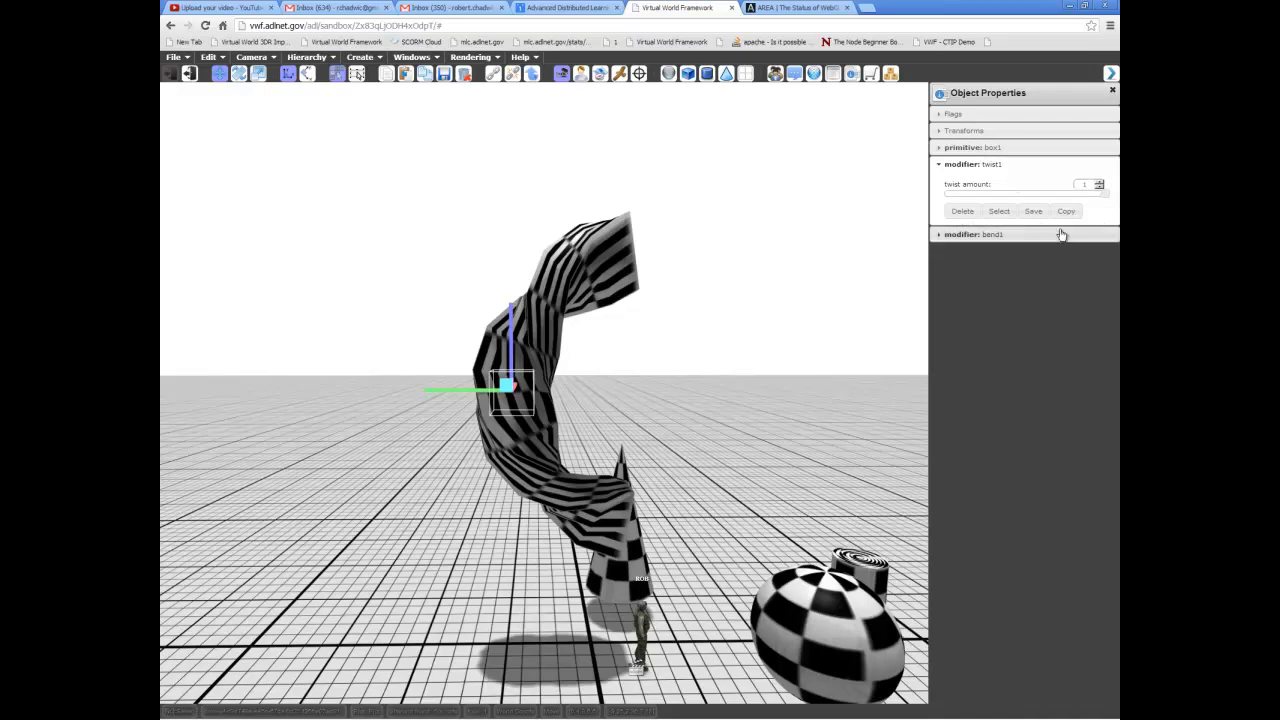
mouse_move(1101, 193)
left_mouse_down()
mouse_move(914, 203)
mouse_move(1108, 200)
mouse_move(994, 200)
mouse_move(1083, 205)
left_mouse_up()
left_click_drag(982, 198, 1104, 190)
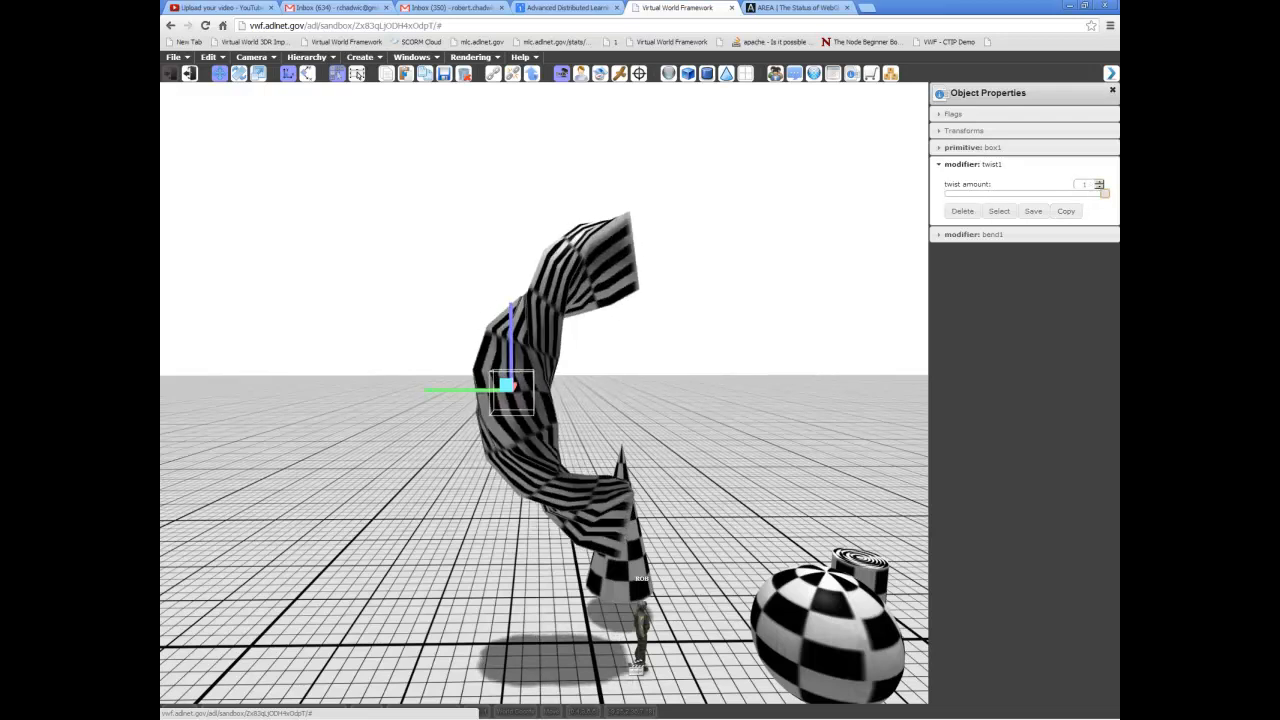
mouse_move(783, 303)
middle_mouse_down()
mouse_move(572, 333)
mouse_move(820, 345)
mouse_move(800, 303)
mouse_move(800, 332)
mouse_move(760, 337)
mouse_move(783, 311)
mouse_move(777, 337)
mouse_move(736, 346)
mouse_move(714, 309)
mouse_move(680, 343)
mouse_move(500, 314)
mouse_move(562, 343)
mouse_move(737, 320)
mouse_move(686, 320)
mouse_move(760, 300)
middle_mouse_up()
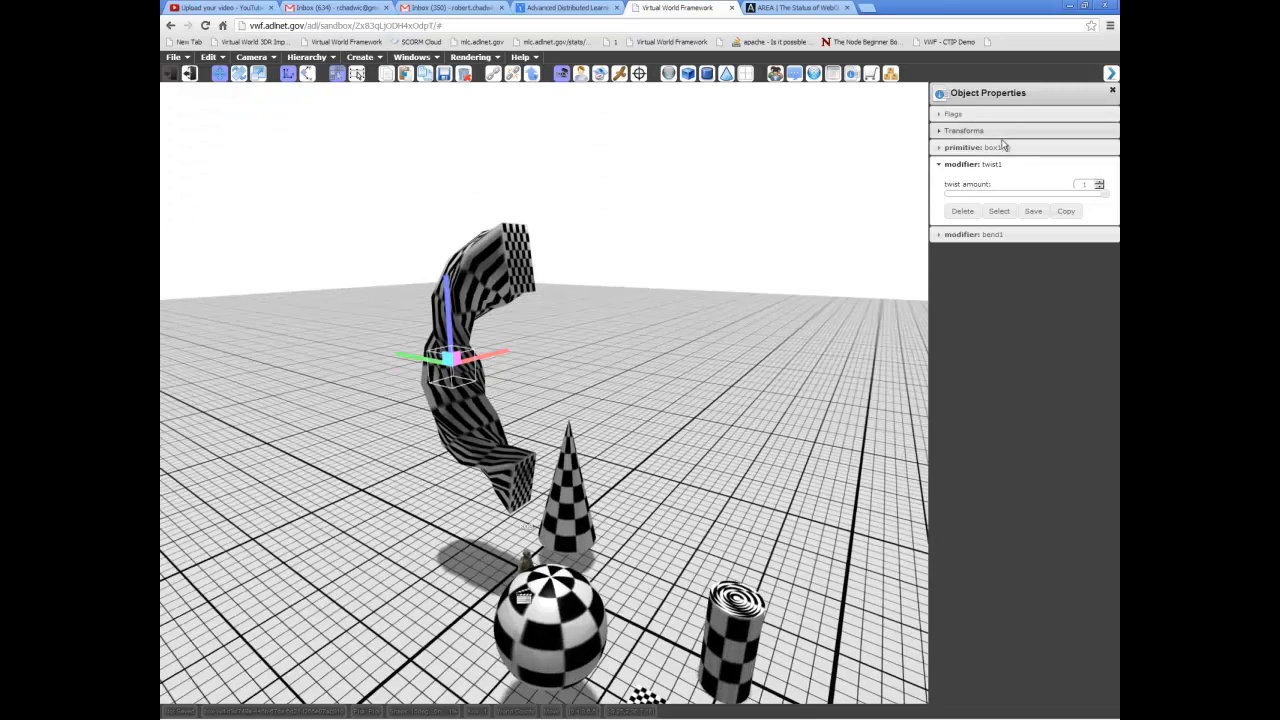
Review the box's primitive and Twist modifier settings and examine the twisted, bent shape from several angles.
left_click(999, 148)
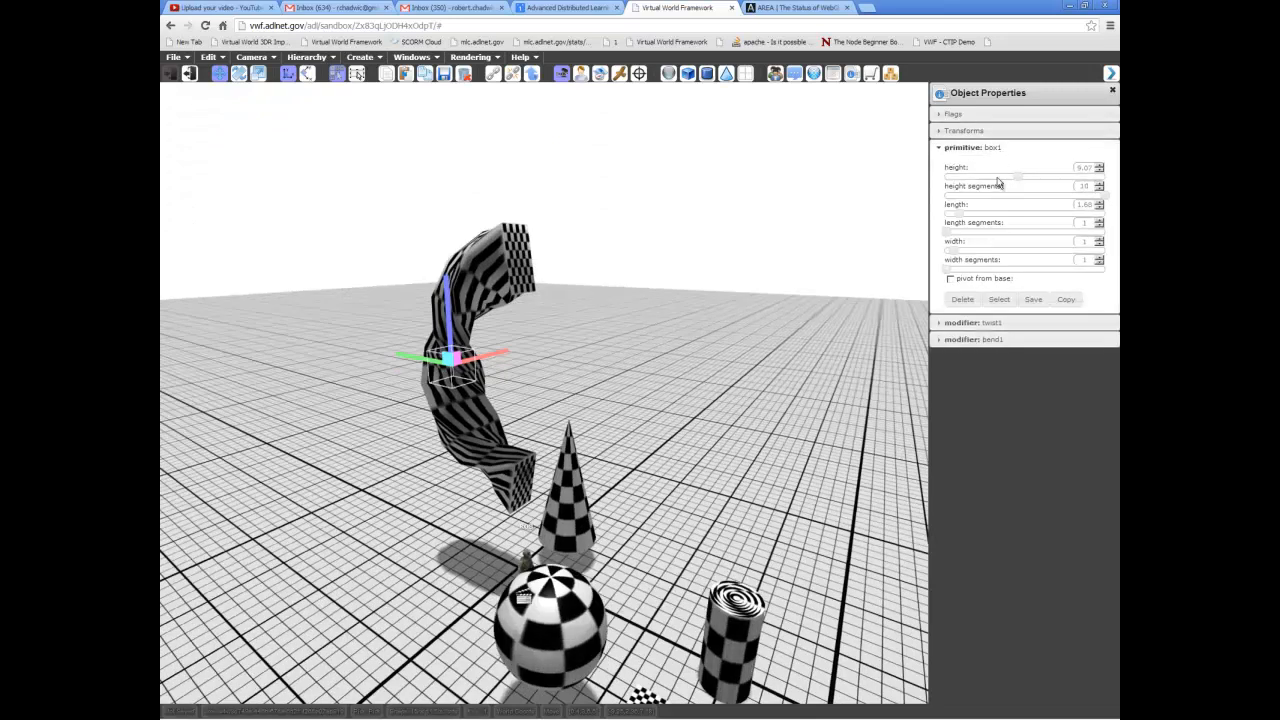
left_click(1067, 321)
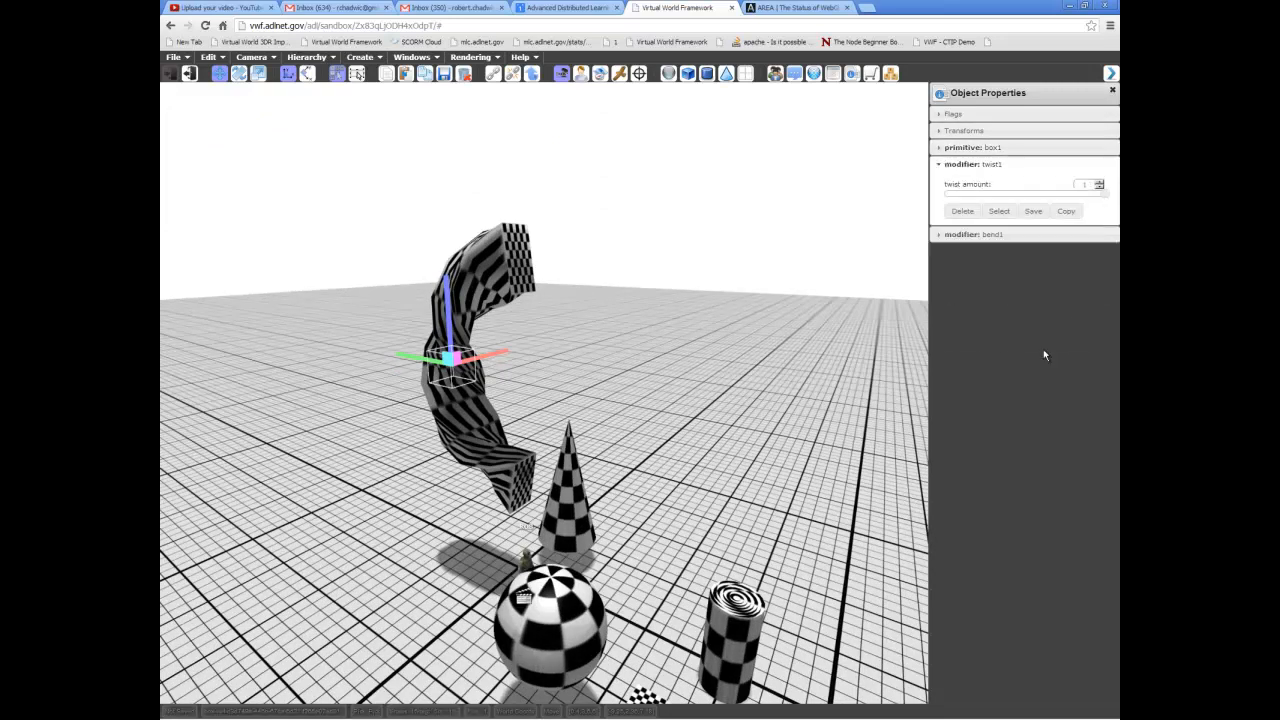
middle_click_drag(748, 381, 794, 390)
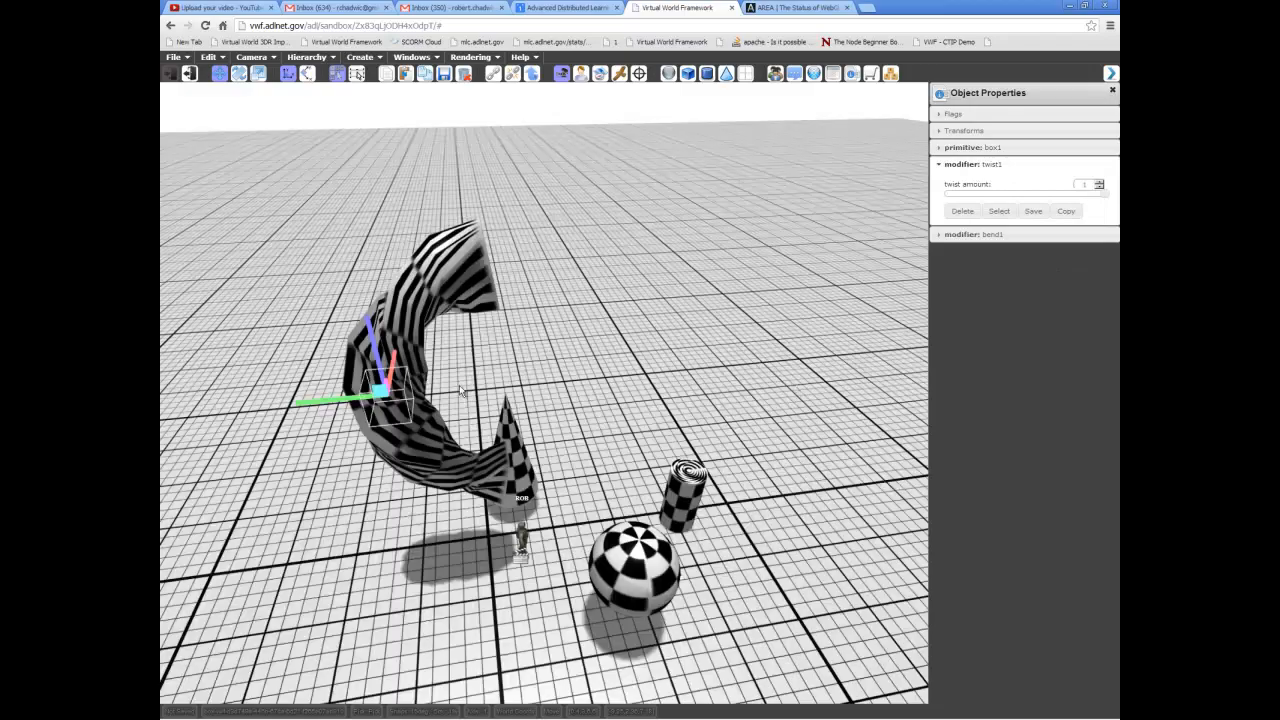
middle_click_drag(562, 426, 580, 321)
middle_click_drag(690, 420, 612, 438)
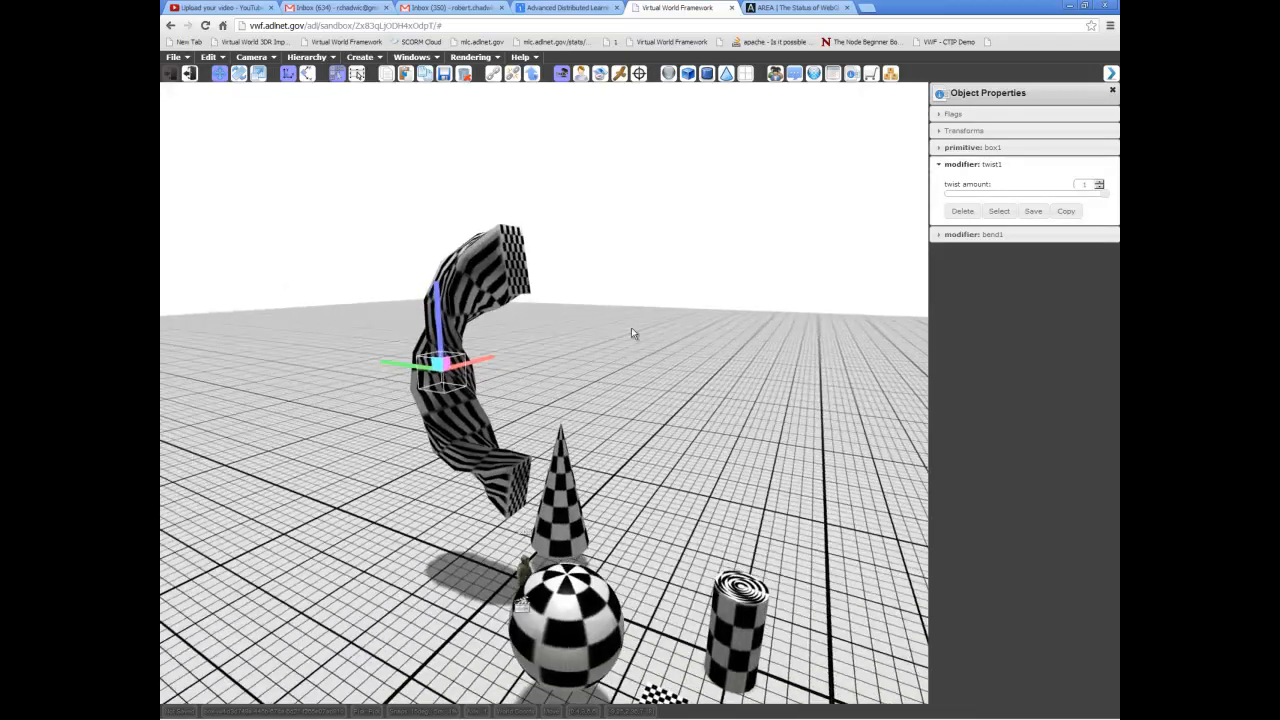
middle_click_drag(902, 182, 922, 354)
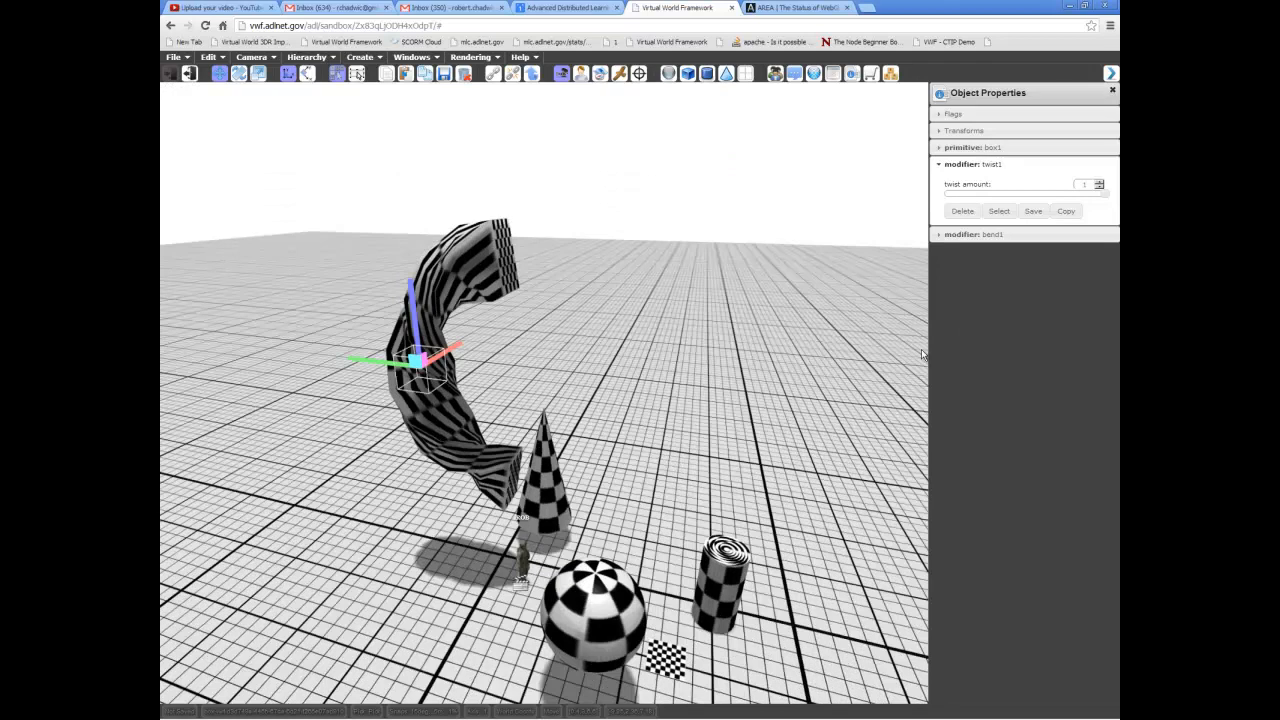
middle_click_drag(771, 358, 866, 280)
Delete the Twist modifier together with the Bend modifier stacked on it, leaving only the plain box primitive.
left_click(974, 236)
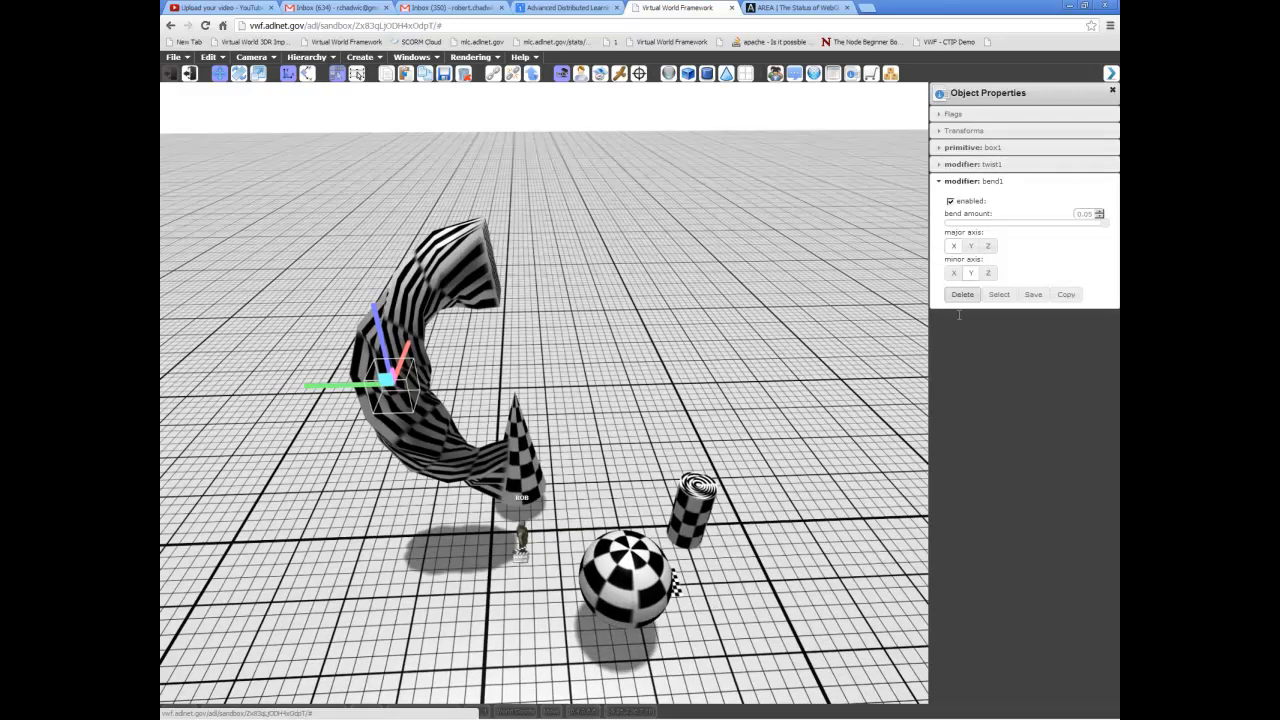
left_click(968, 297)
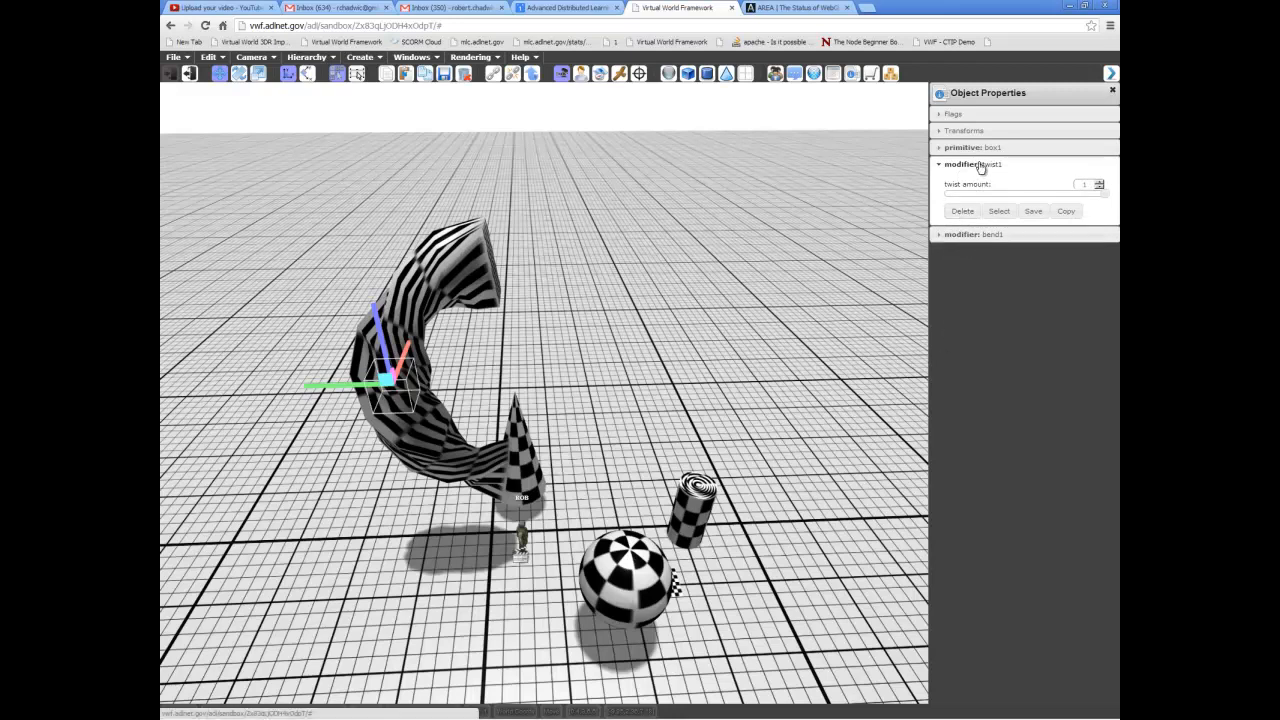
left_click(963, 212)
right_click_drag(762, 292, 711, 297)
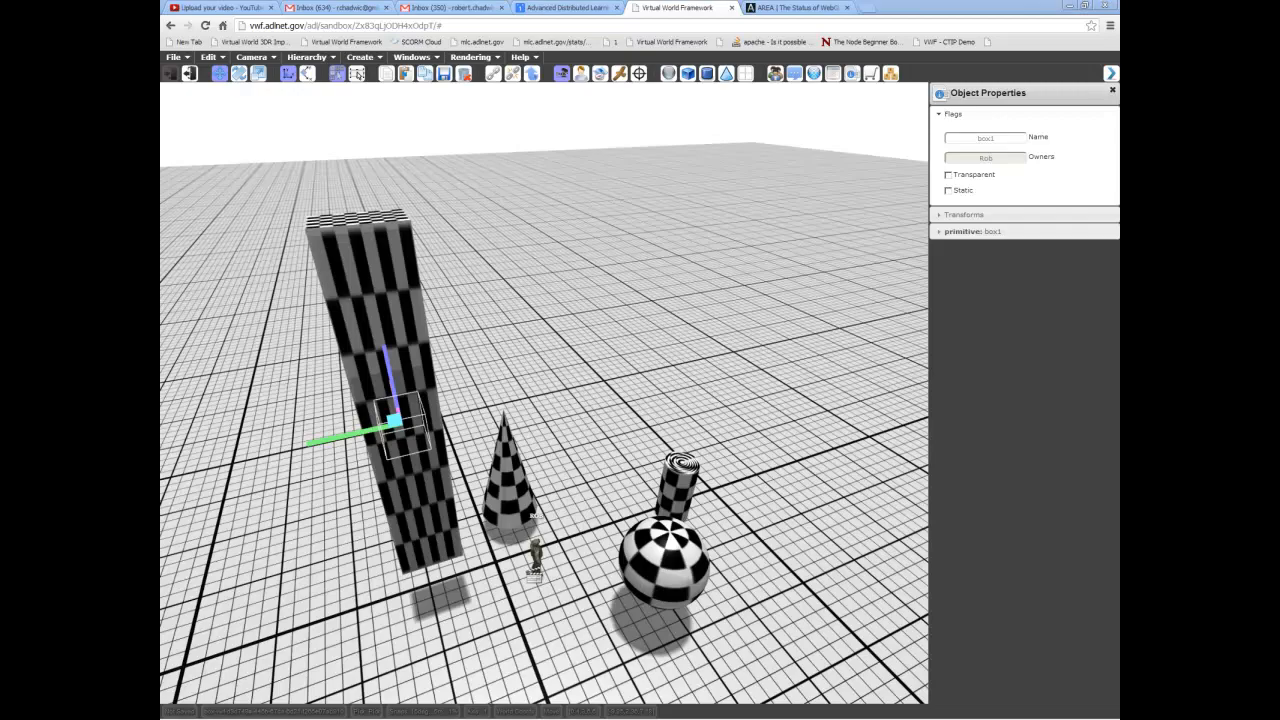